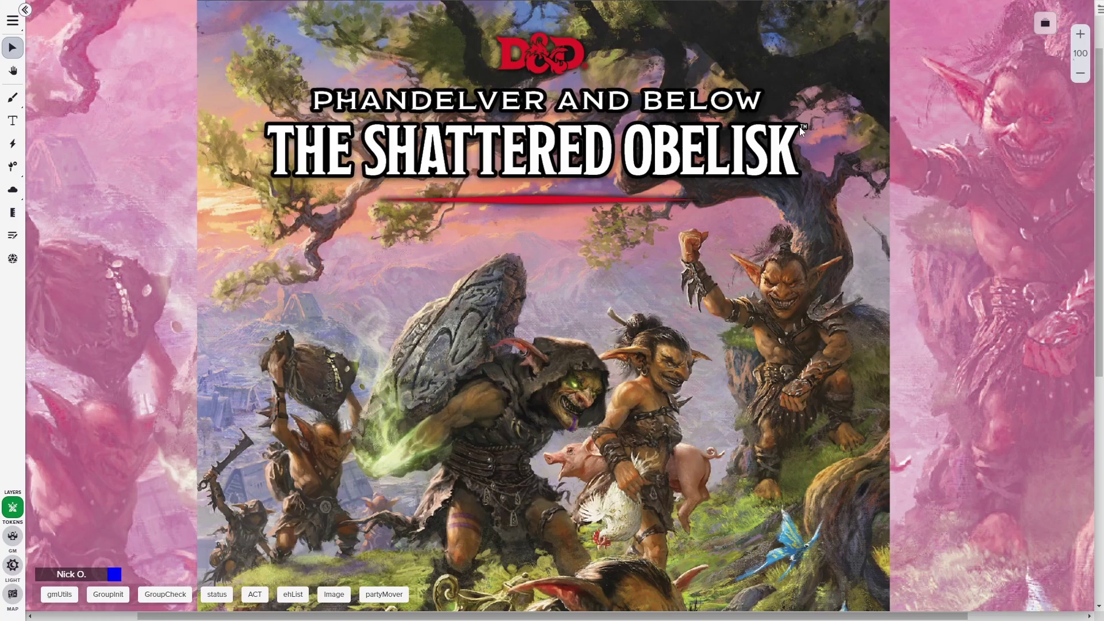
Select the second player in the page manager's party list and try to move them onto the CampMap3 page.
click(1049, 27)
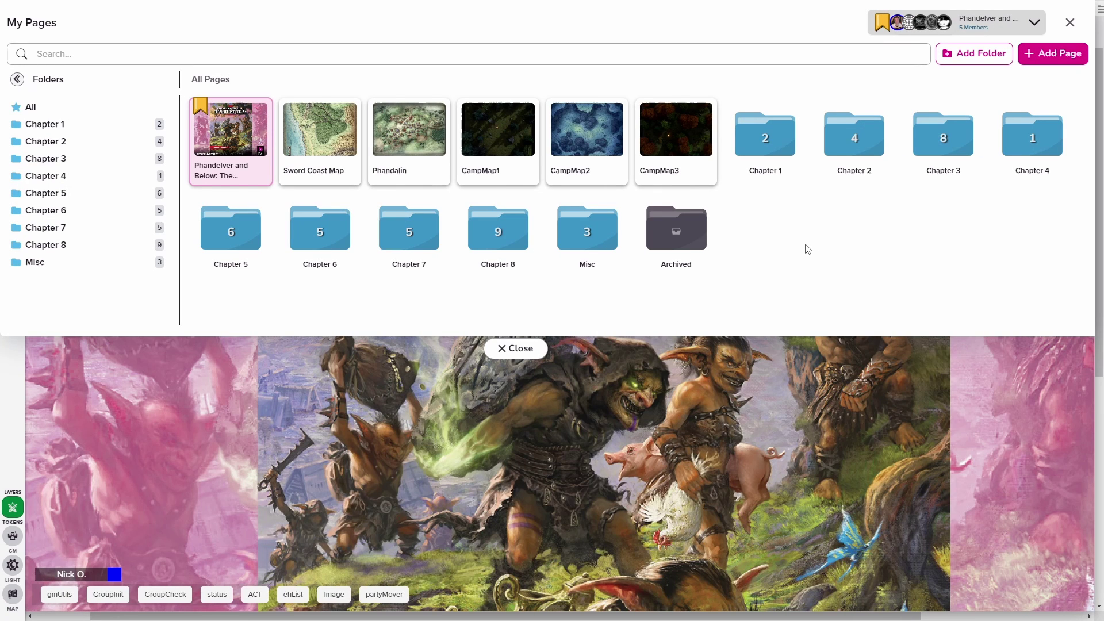
click(1008, 23)
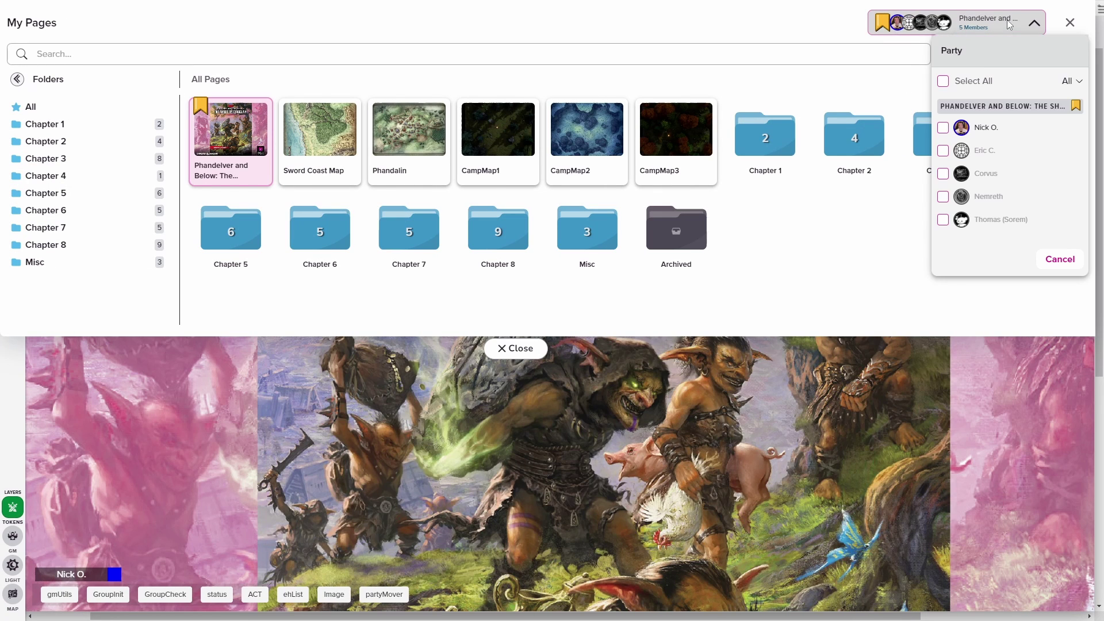
click(943, 151)
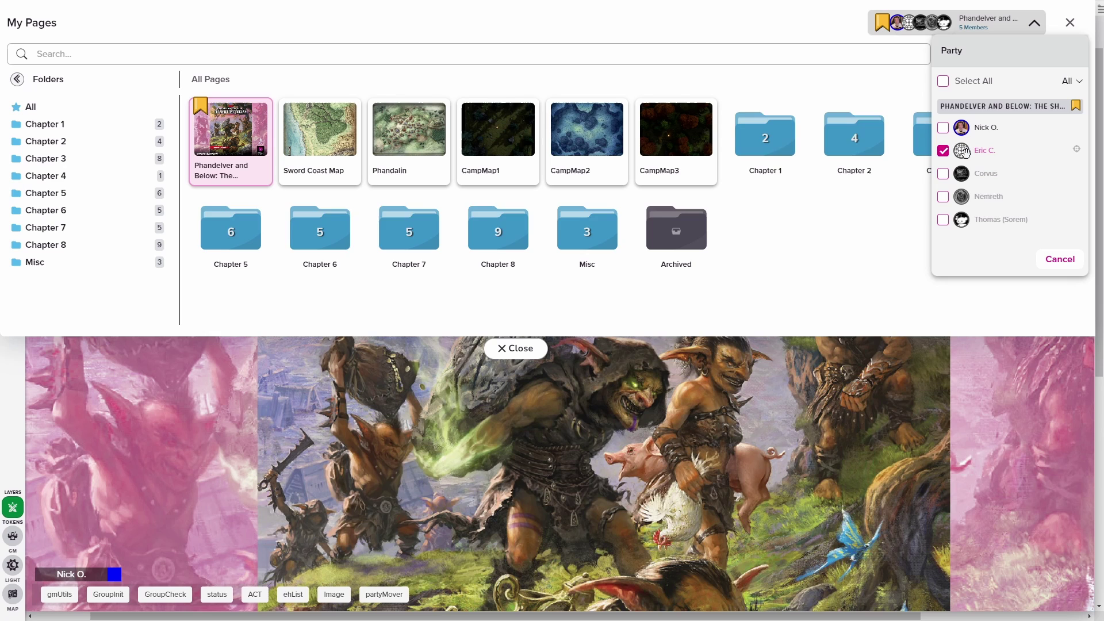
drag(966, 153, 651, 142)
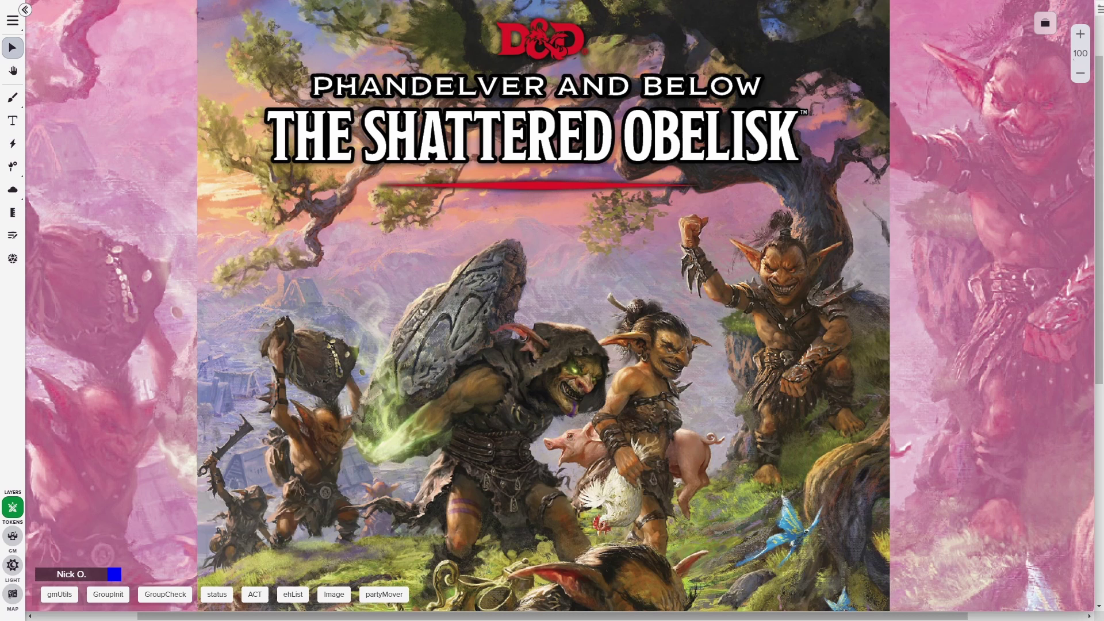
Check the UI Redesign option in the personalization and display settings.
click(1099, 10)
click(1081, 11)
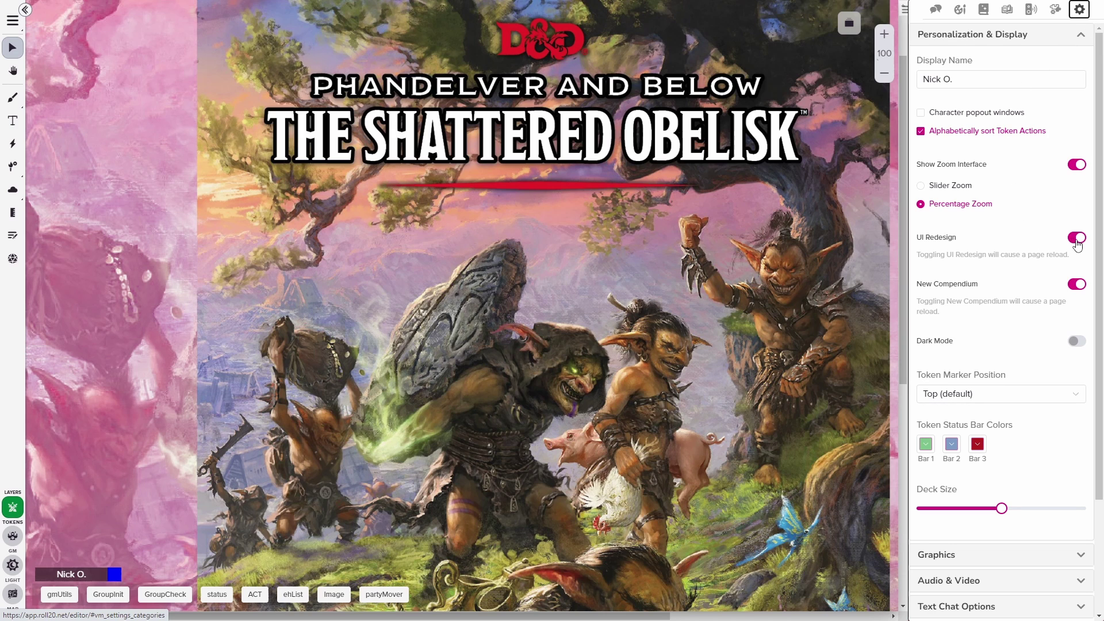
click(907, 17)
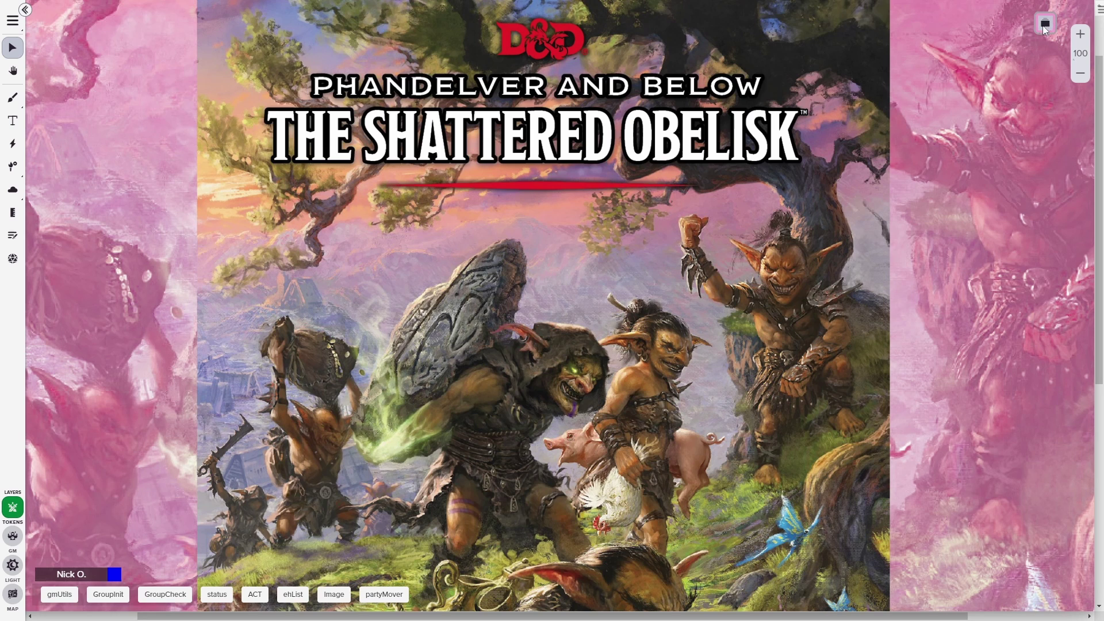
Add a new folder to the campaign's pages and name it Chapter 1.
click(1044, 23)
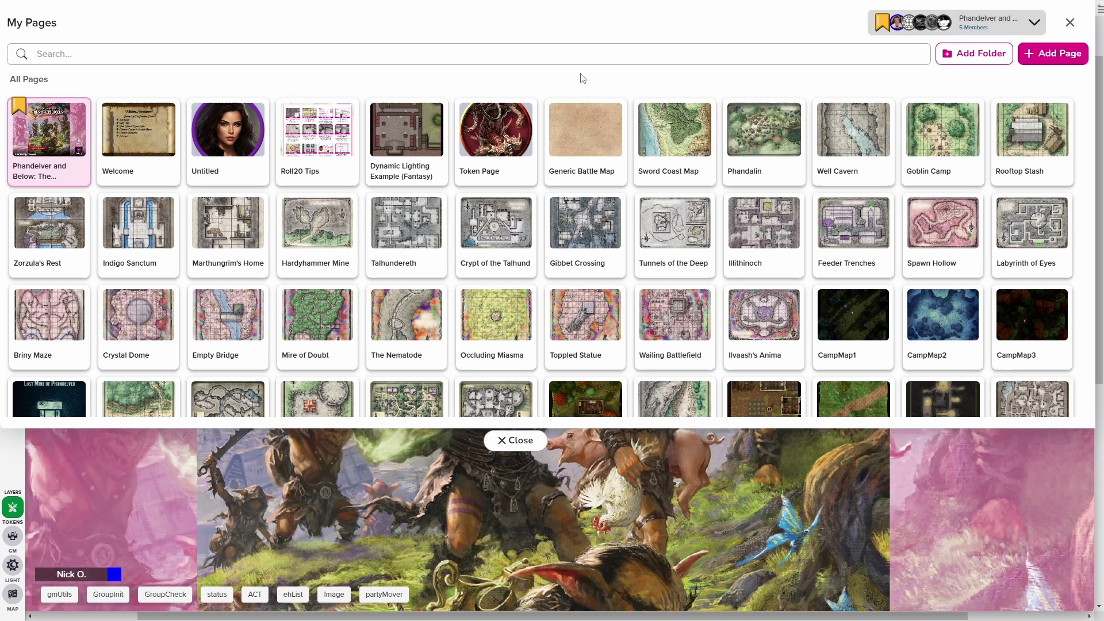
click(963, 55)
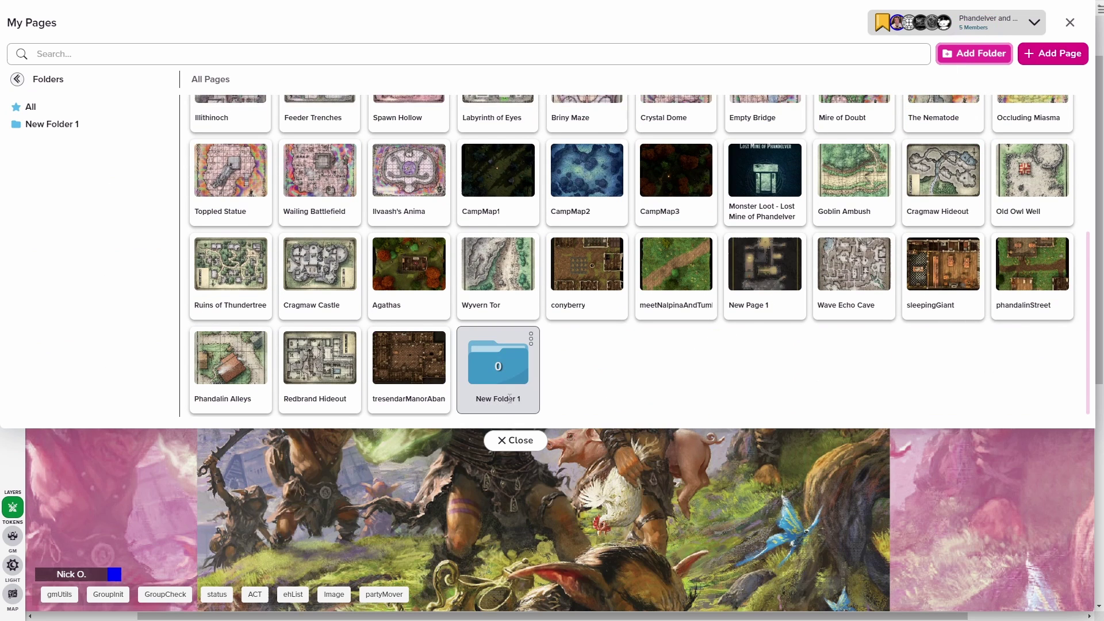
click(505, 400)
text(Chapter 1)
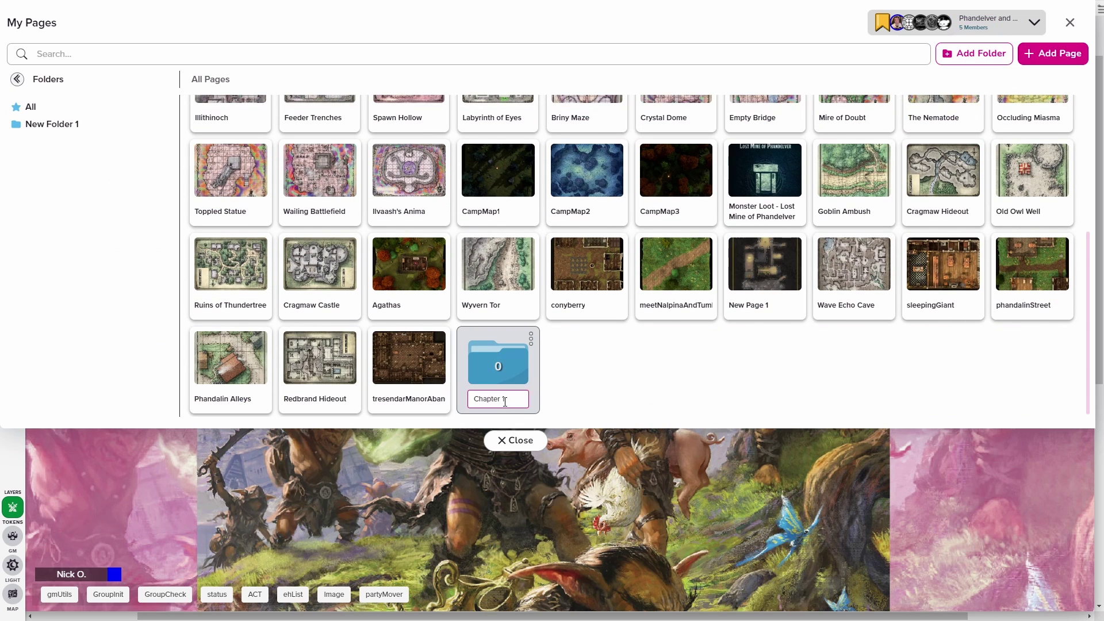
key(Return)
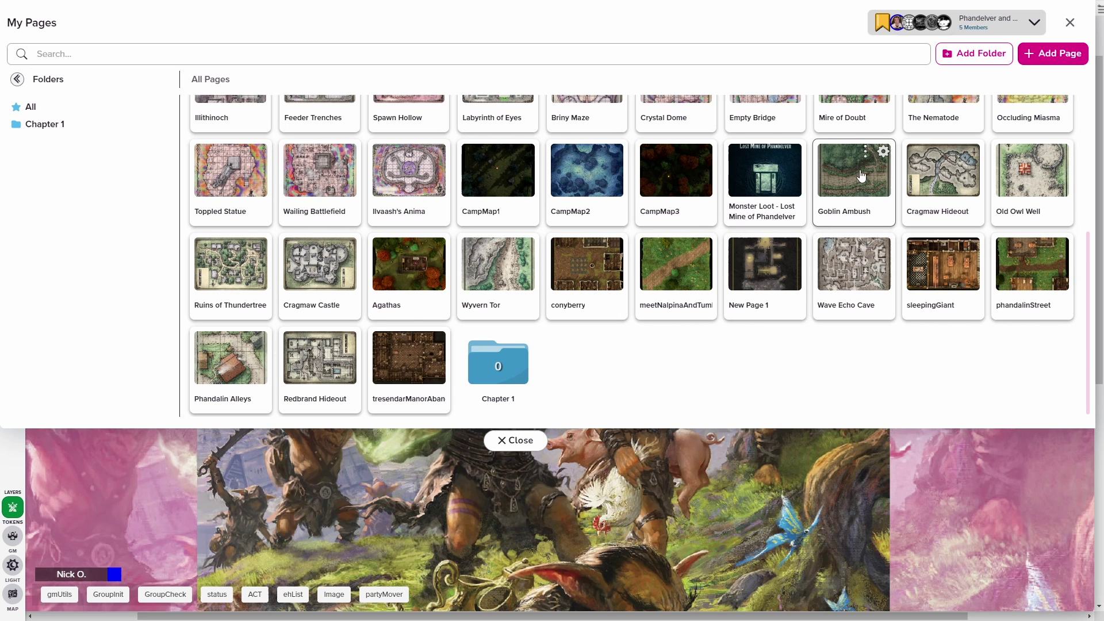
Move the Goblin Ambush and Cragmaw Hideout pages into the Chapter 1 folder.
drag(860, 175, 506, 385)
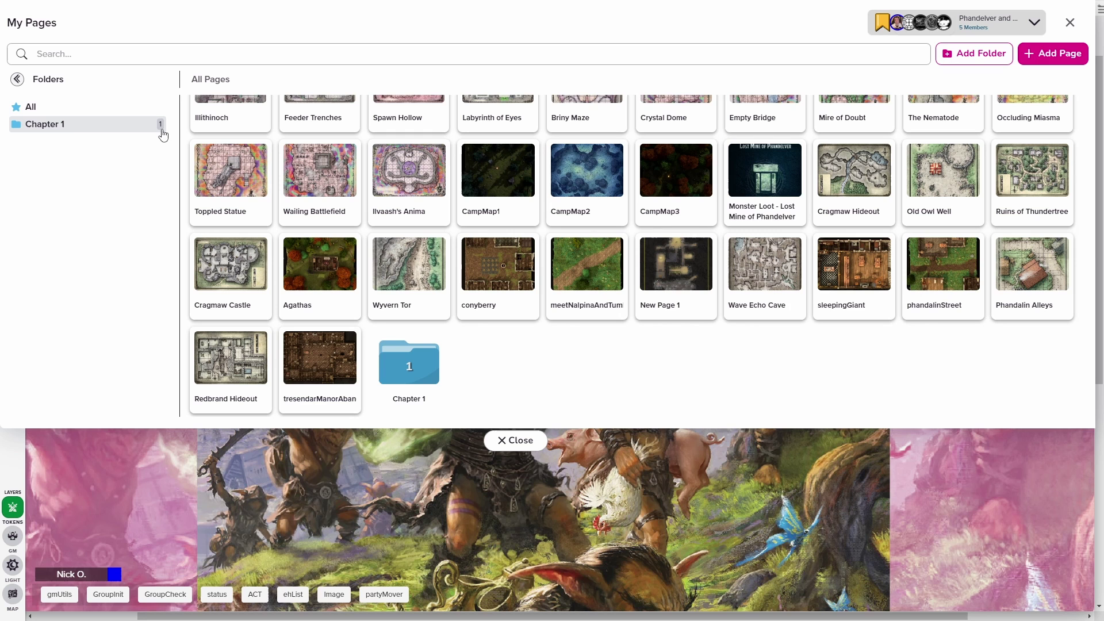
click(18, 79)
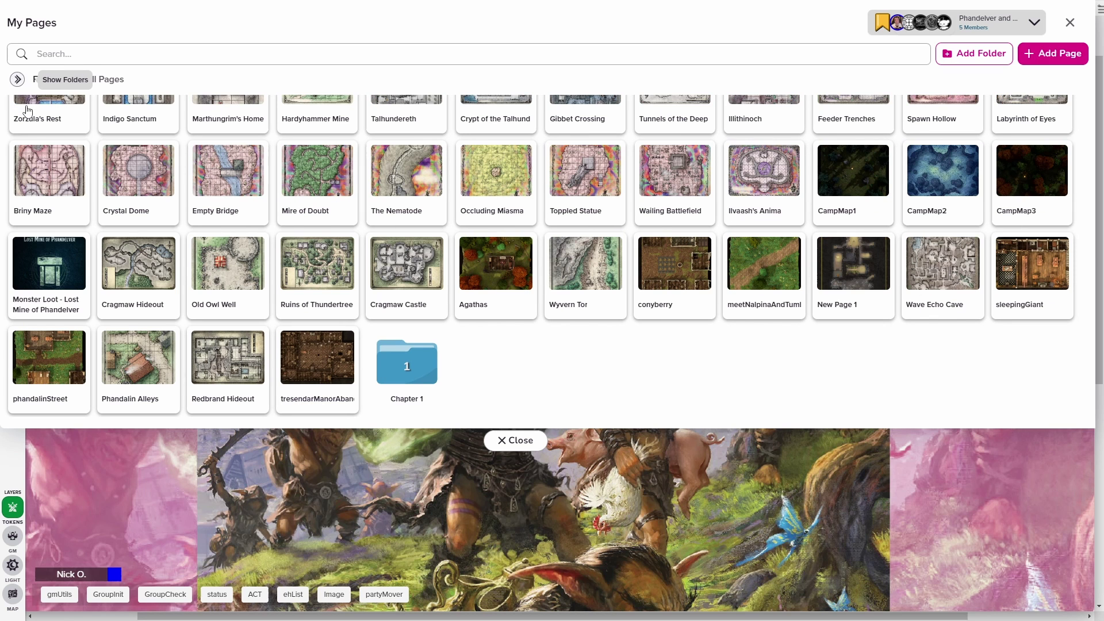
click(17, 79)
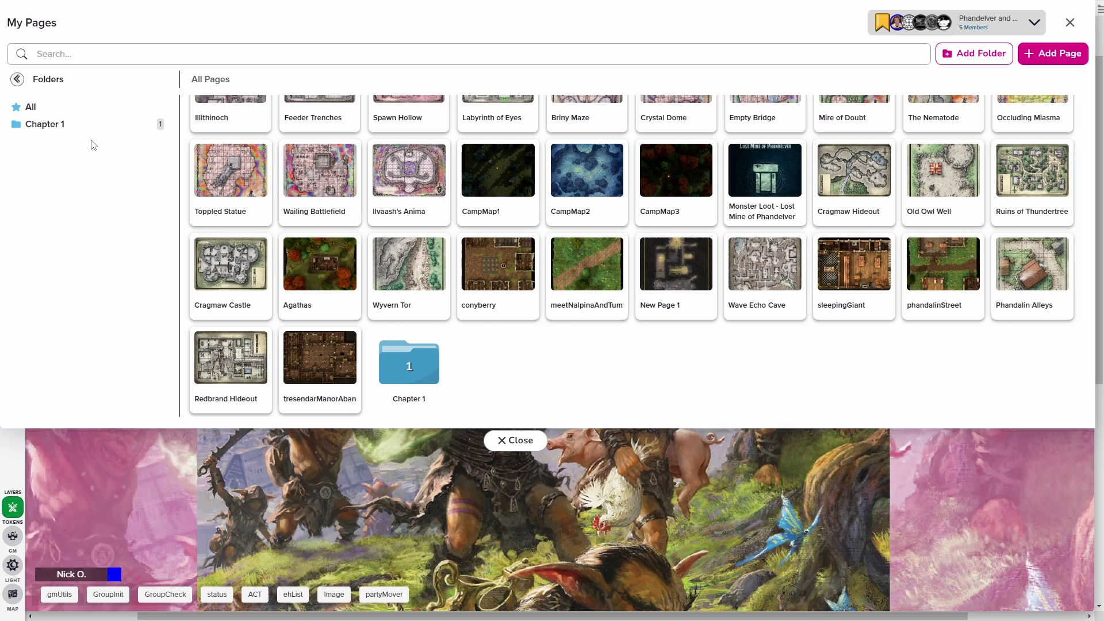
drag(849, 184, 89, 127)
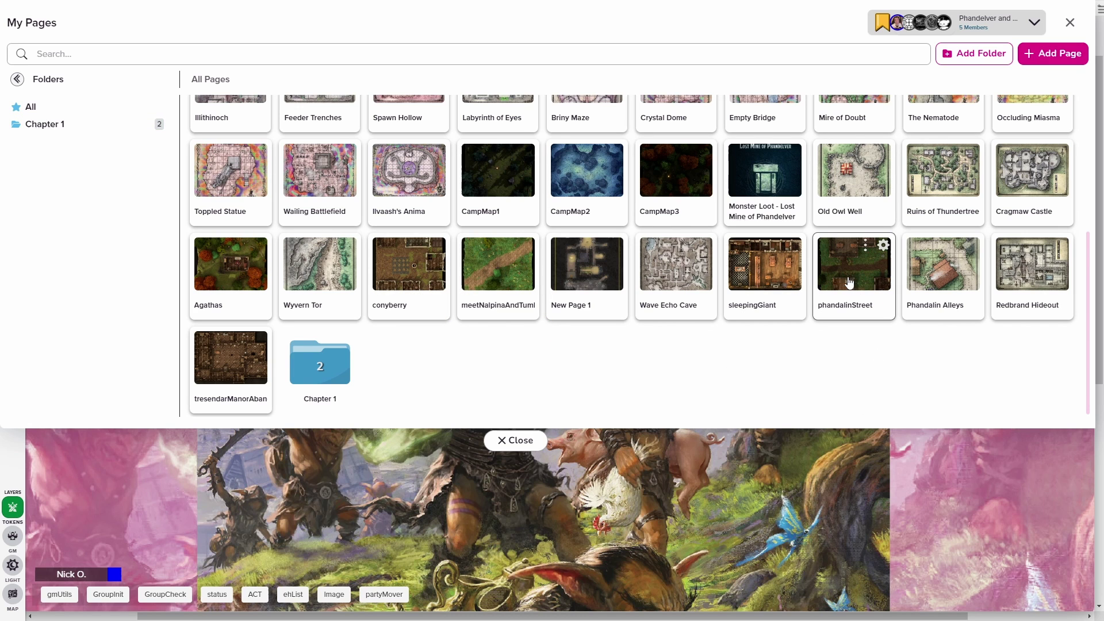
Combine the sleepingGiant and phandalinStreet pages into a new folder and name it Chapter 2.
drag(849, 281, 892, 272)
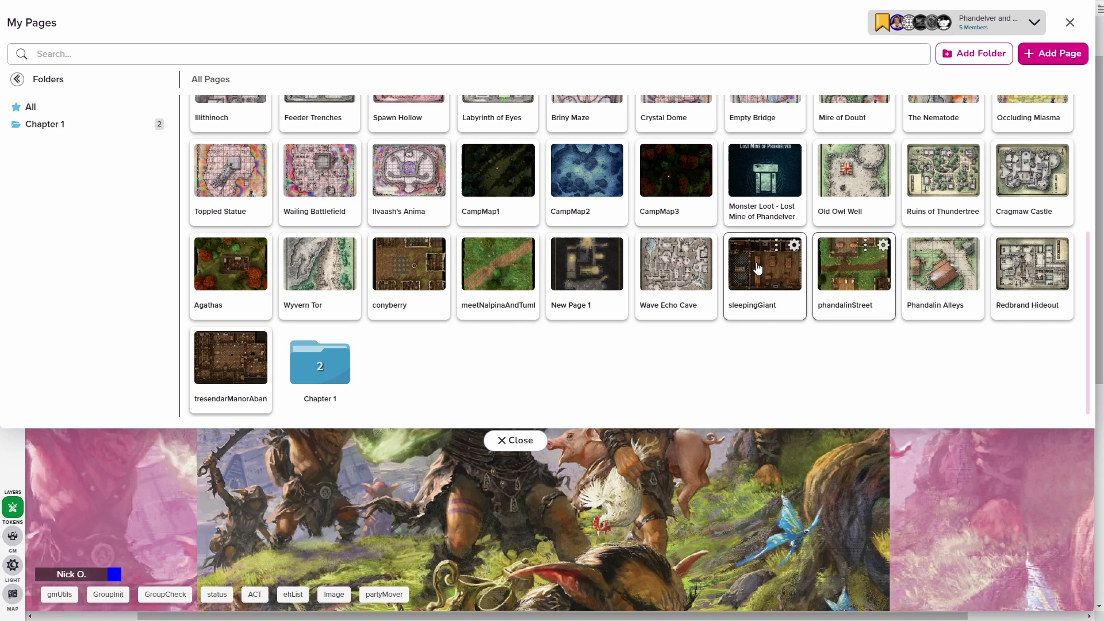
drag(760, 273, 858, 274)
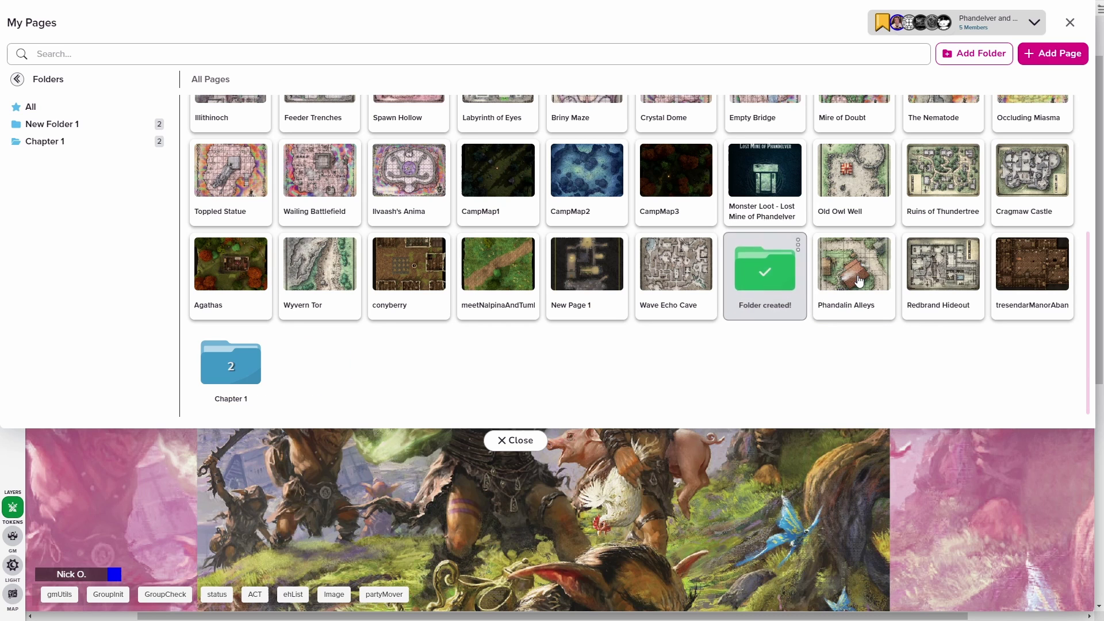
double_click(774, 306)
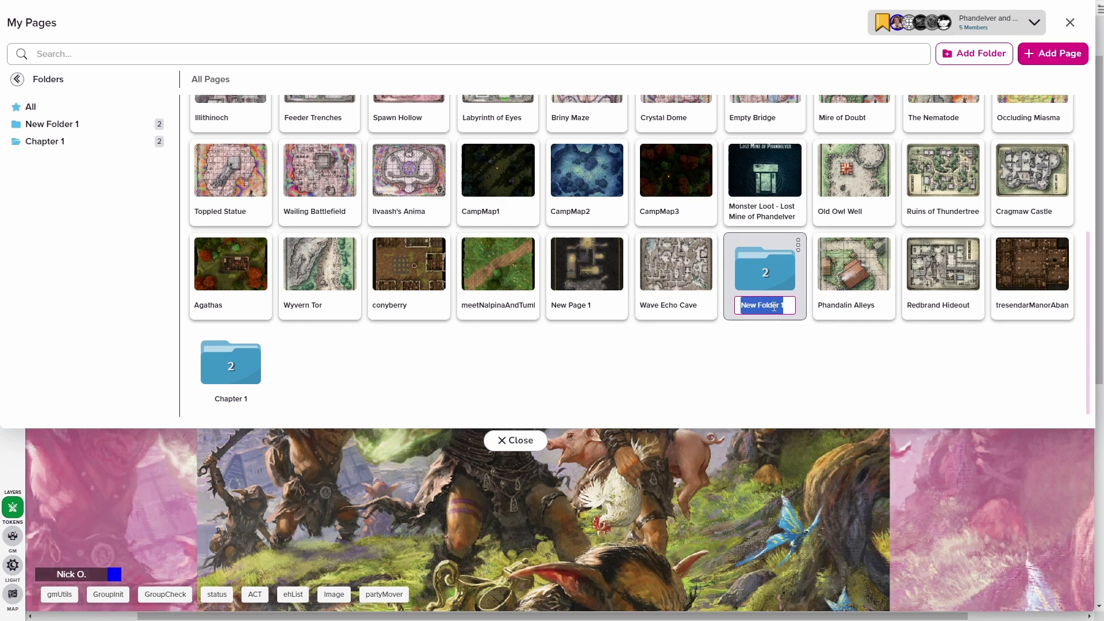
text(Chapter 2)
key(Return)
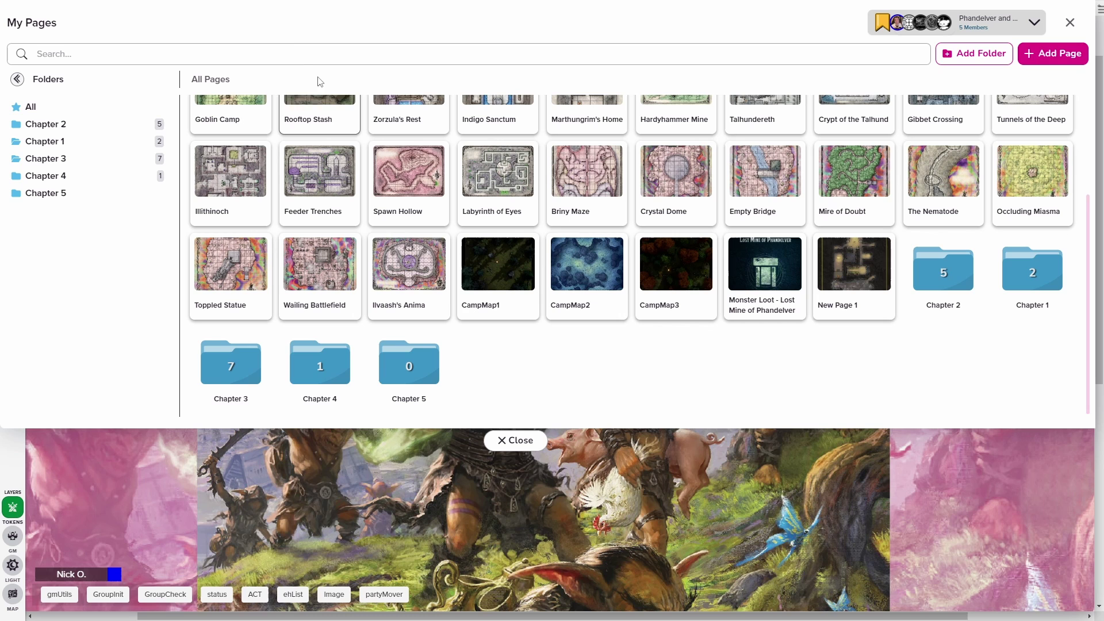
Search the pages for "well", move Well Cavern into the Chapter 5 folder, and return to all pages.
click(305, 55)
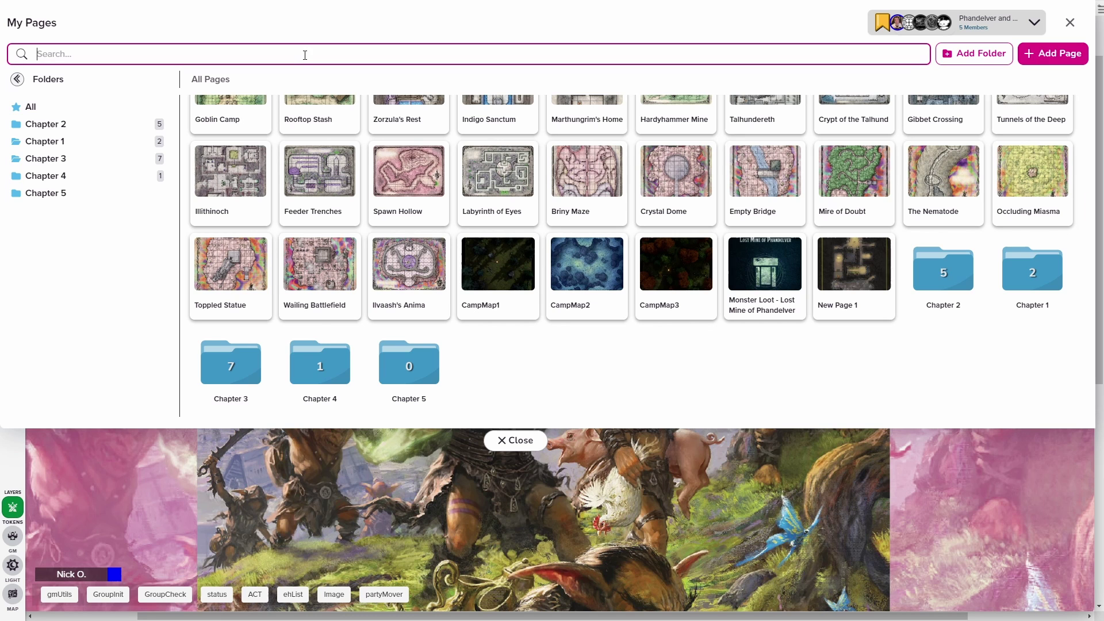
text(well)
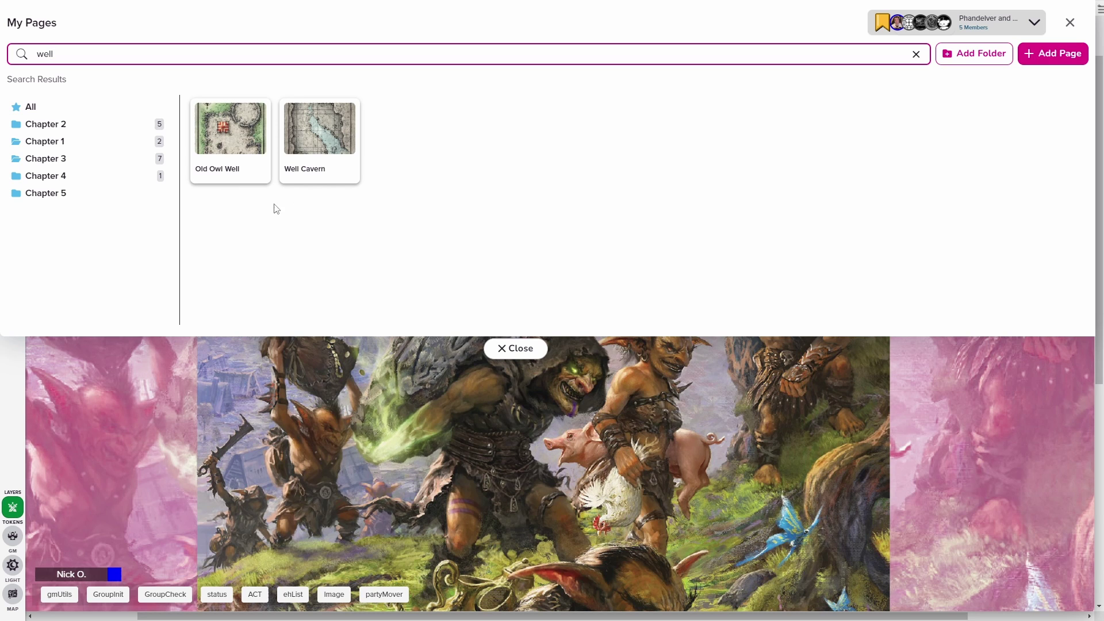
drag(323, 131, 94, 199)
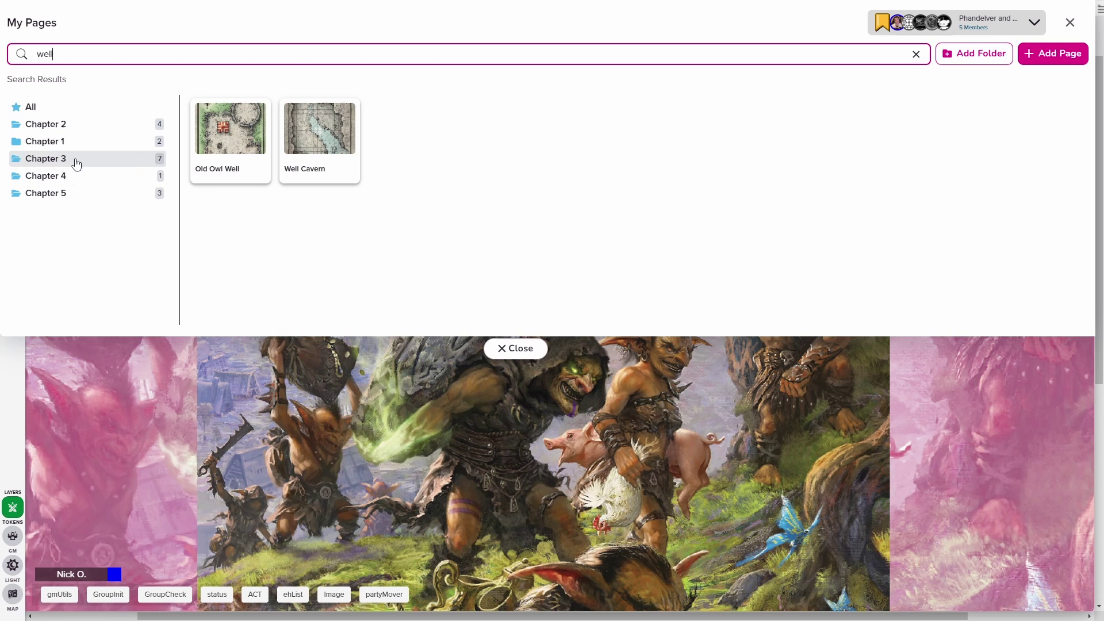
click(31, 109)
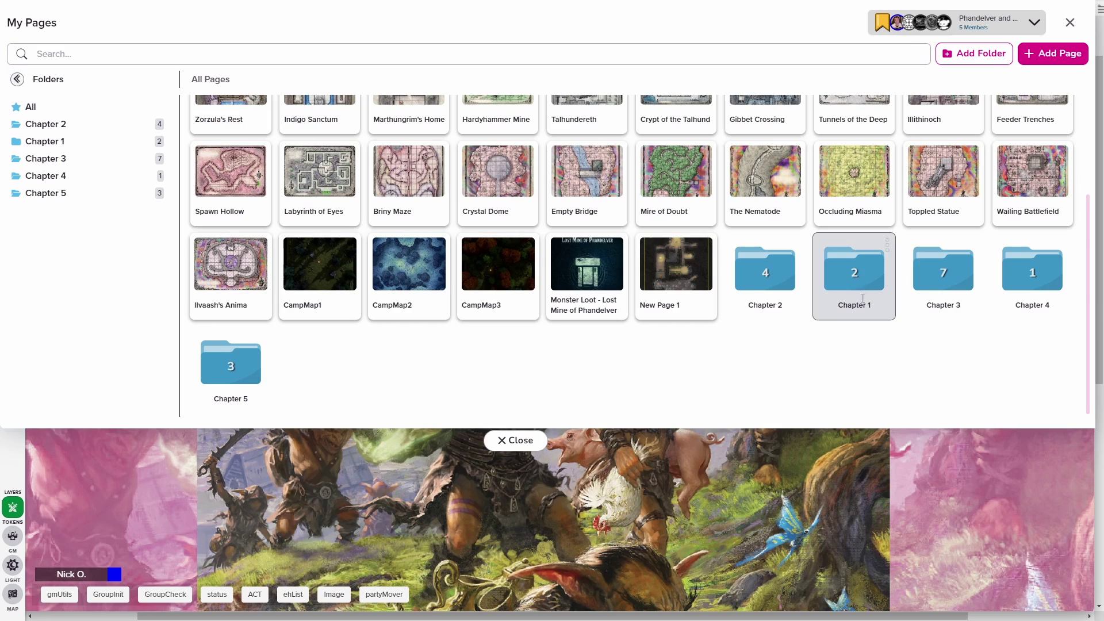
Nest the Chapter 1 folder inside Chapter 2, and move it back out to the top level of all pages.
drag(765, 270, 852, 268)
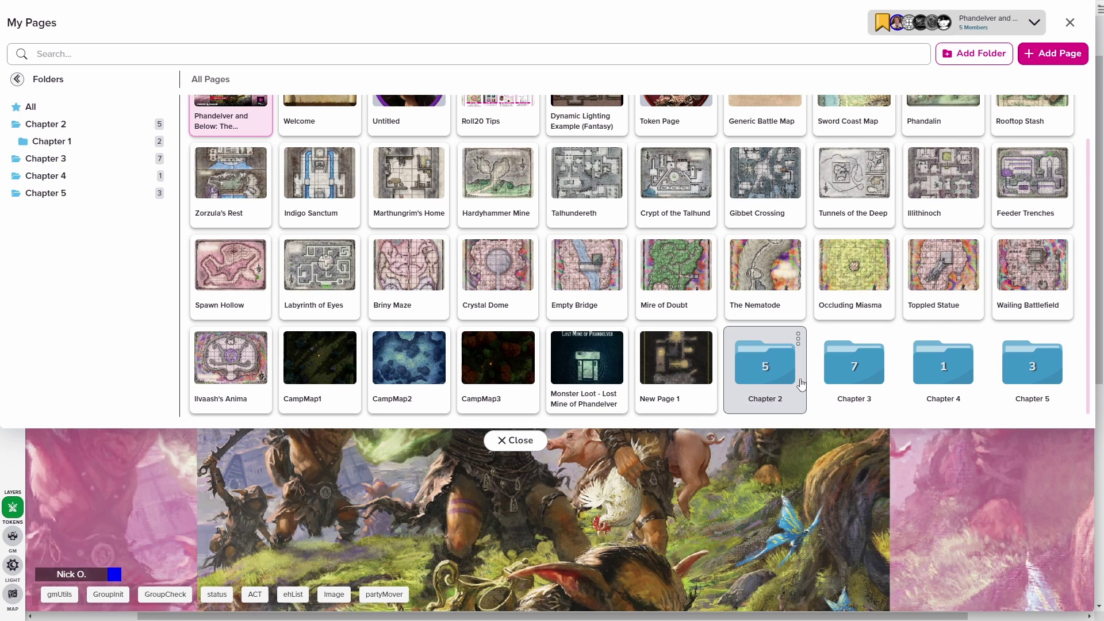
click(768, 368)
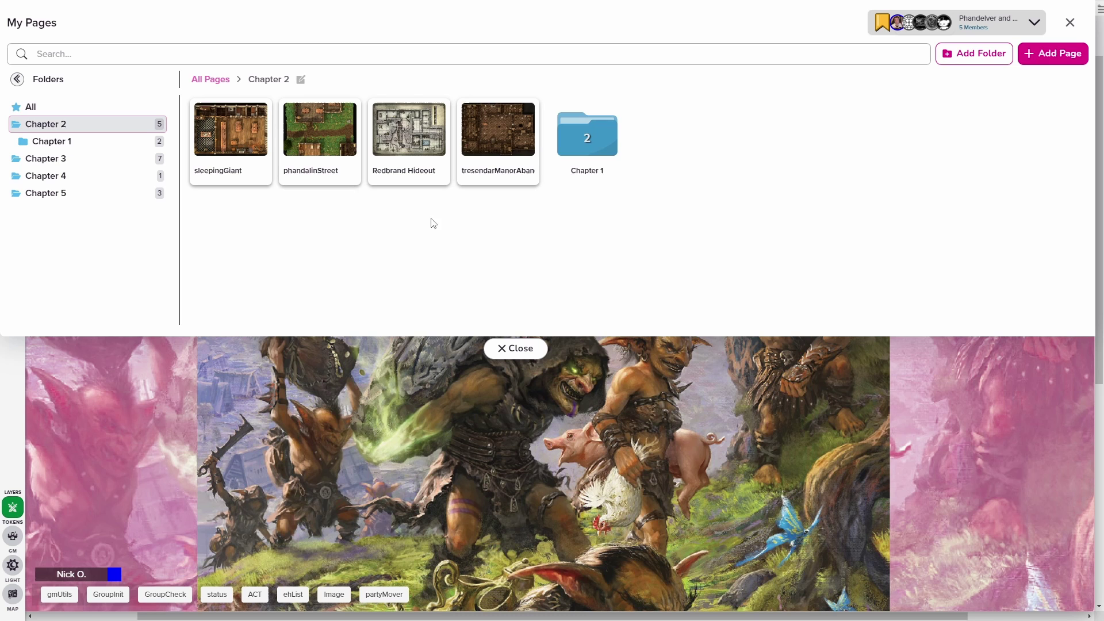
drag(591, 137, 100, 107)
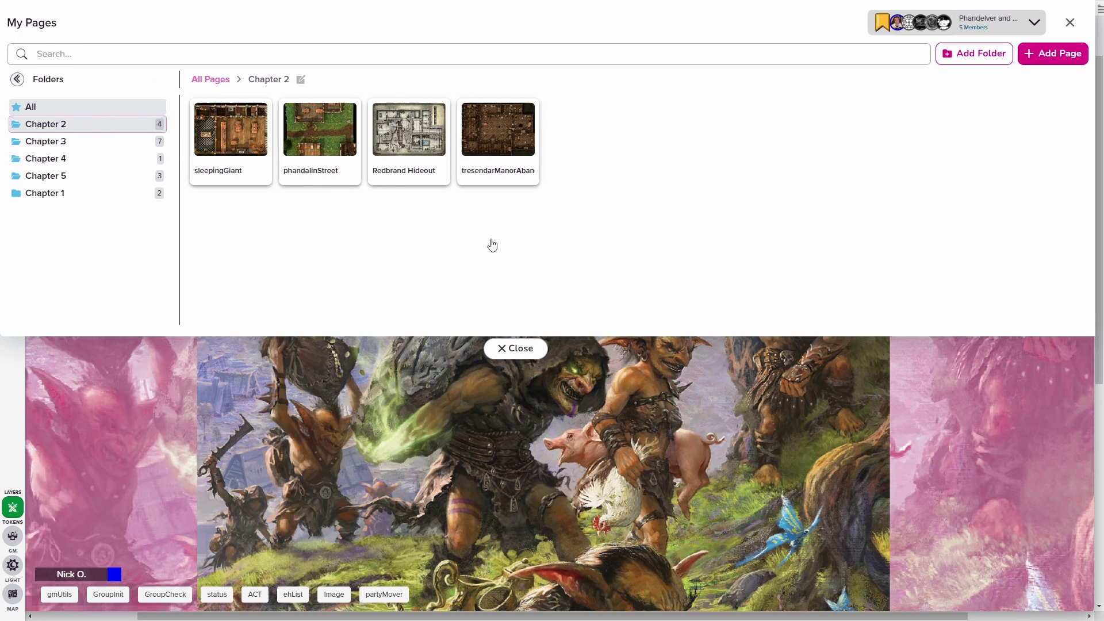
Move the Spawn Hollow page into the Chapter 7 folder.
scroll(460, 259, down, 3)
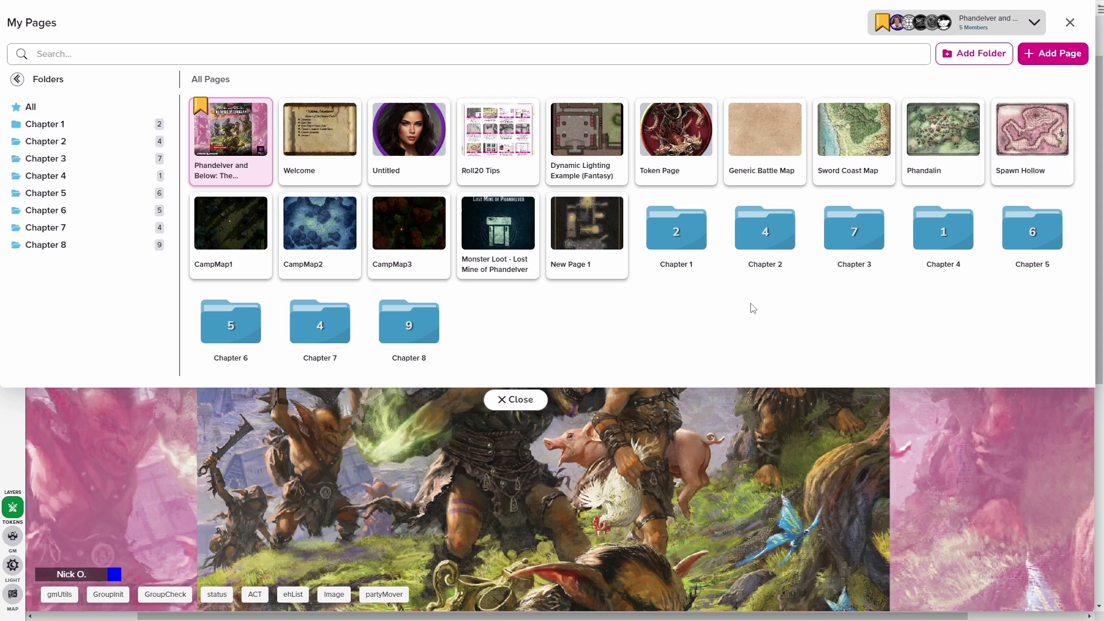
mouse_move(1027, 136)
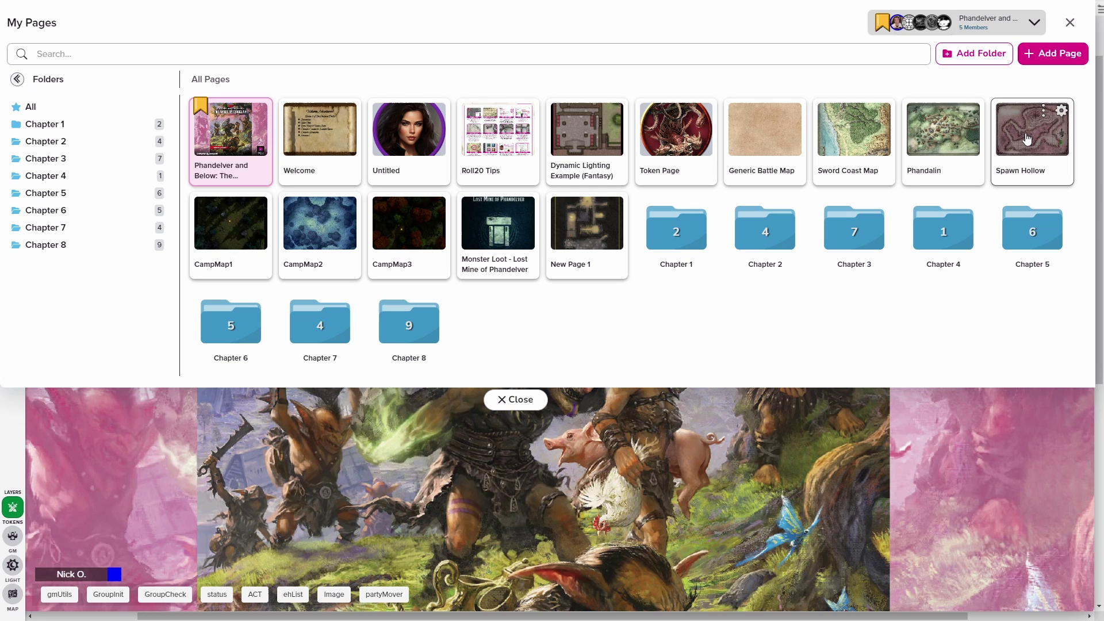
drag(1026, 138, 309, 312)
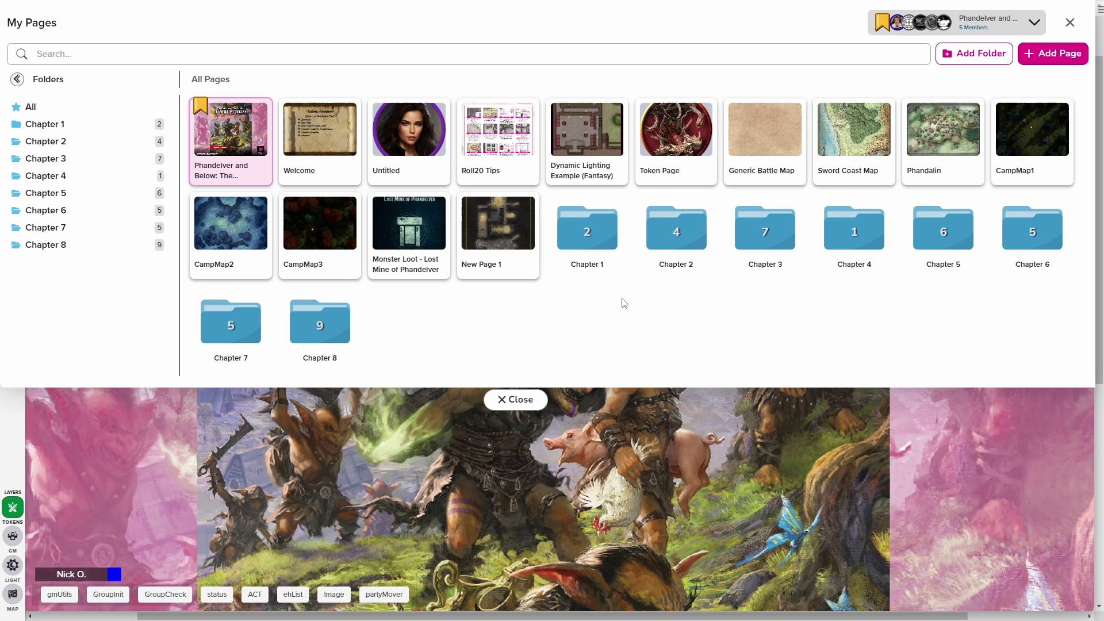
Archive the Generic Battle Map page from its page settings.
mouse_move(769, 126)
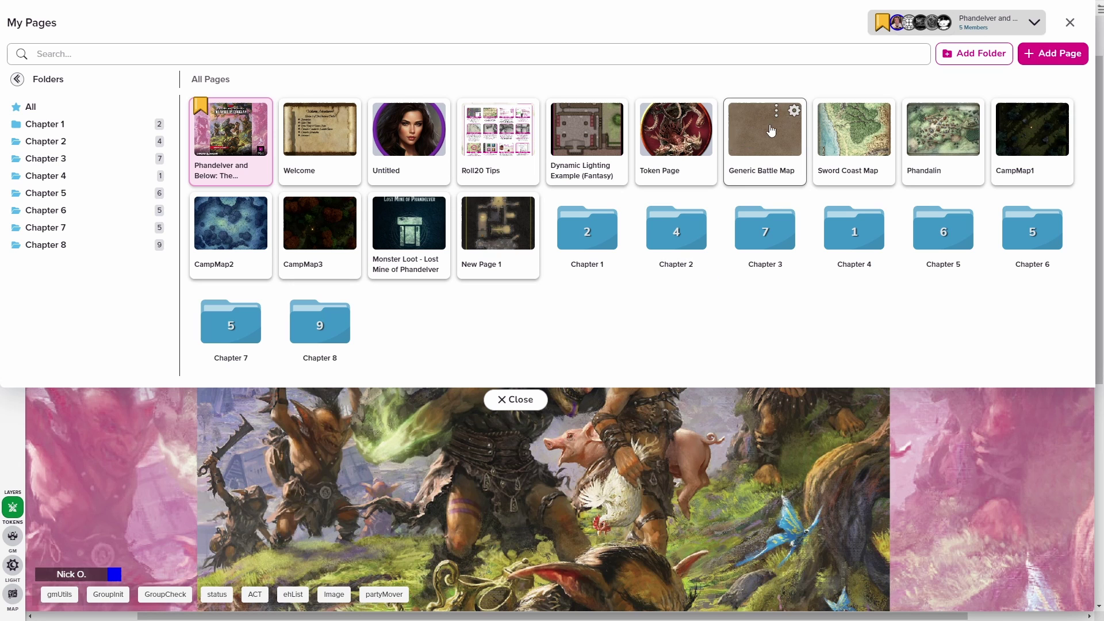
click(794, 111)
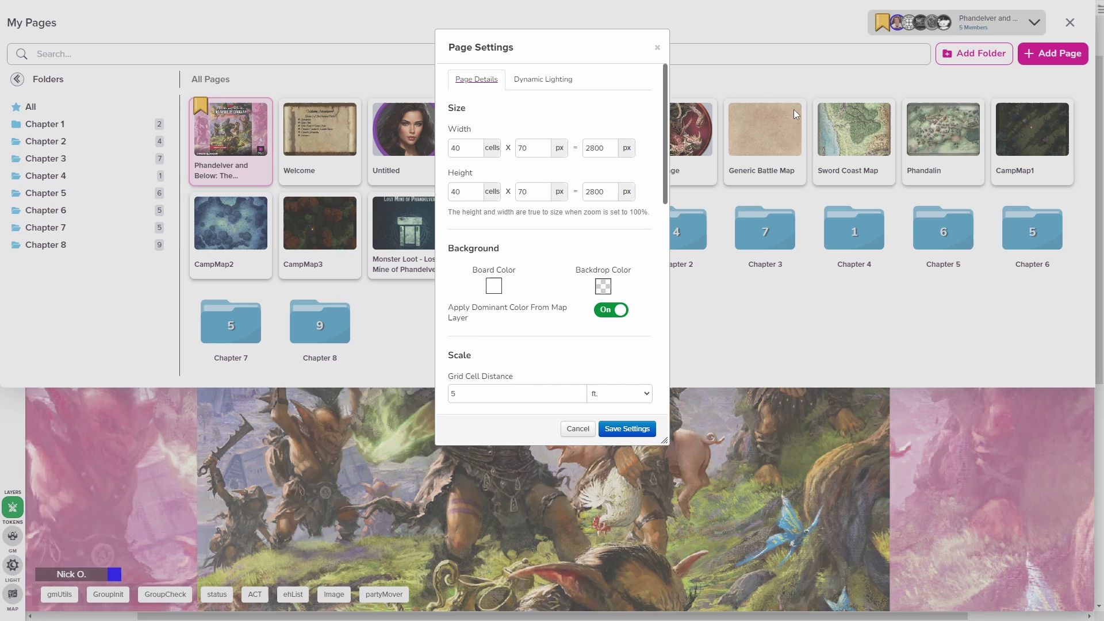
scroll(609, 296, down, 10)
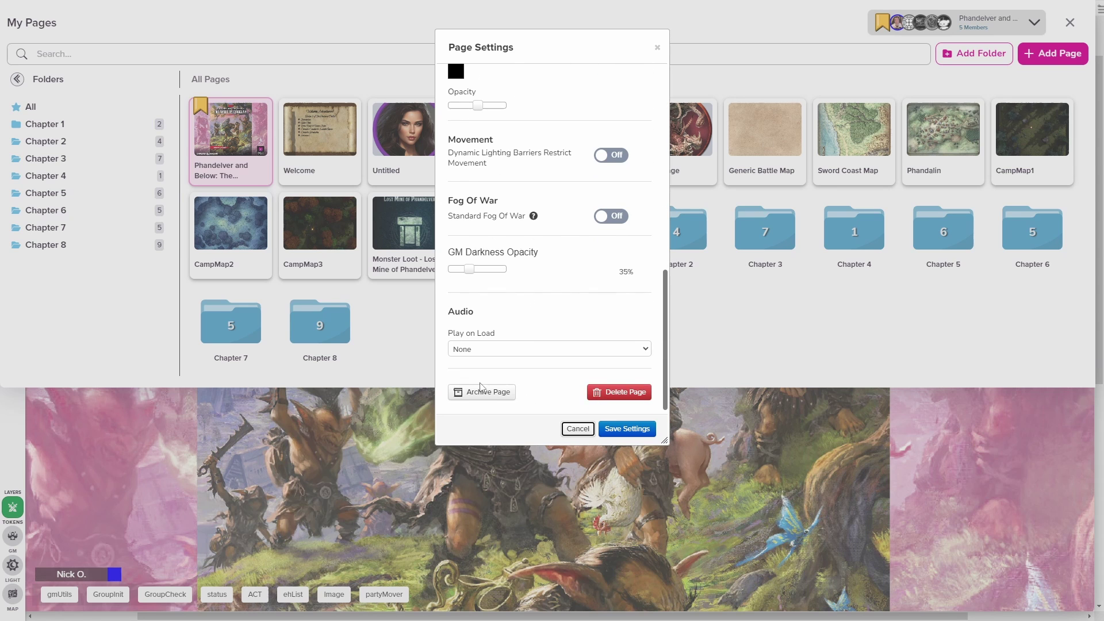
click(483, 391)
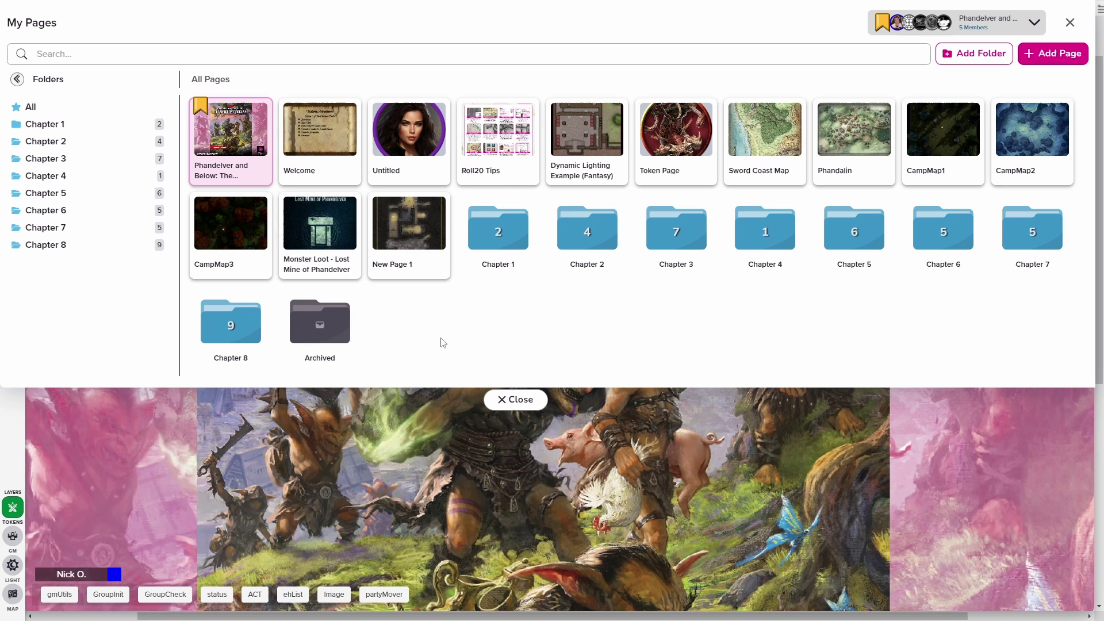
Archive the Dynamic Lighting Example (Fantasy) and Roll20 Tips pages from their page settings.
mouse_move(618, 115)
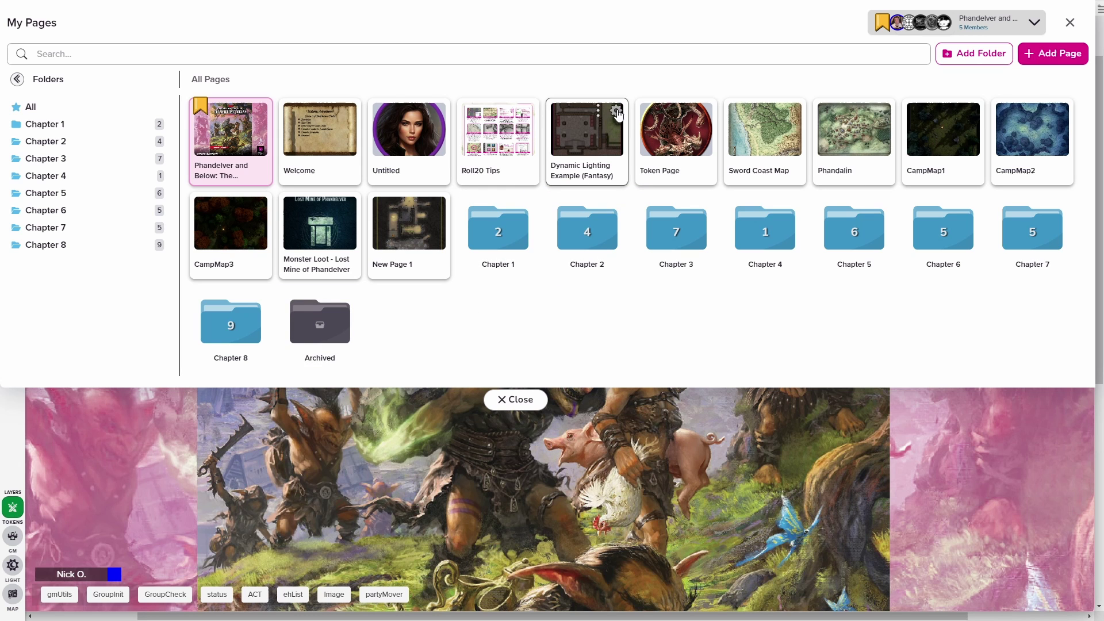
click(617, 115)
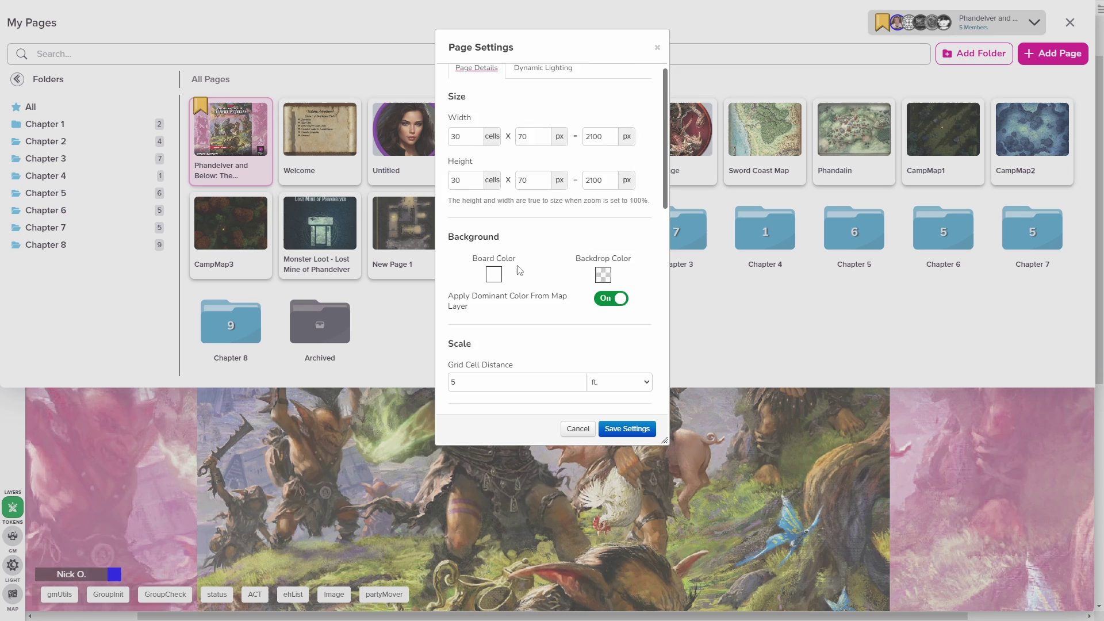
scroll(519, 270, down, 8)
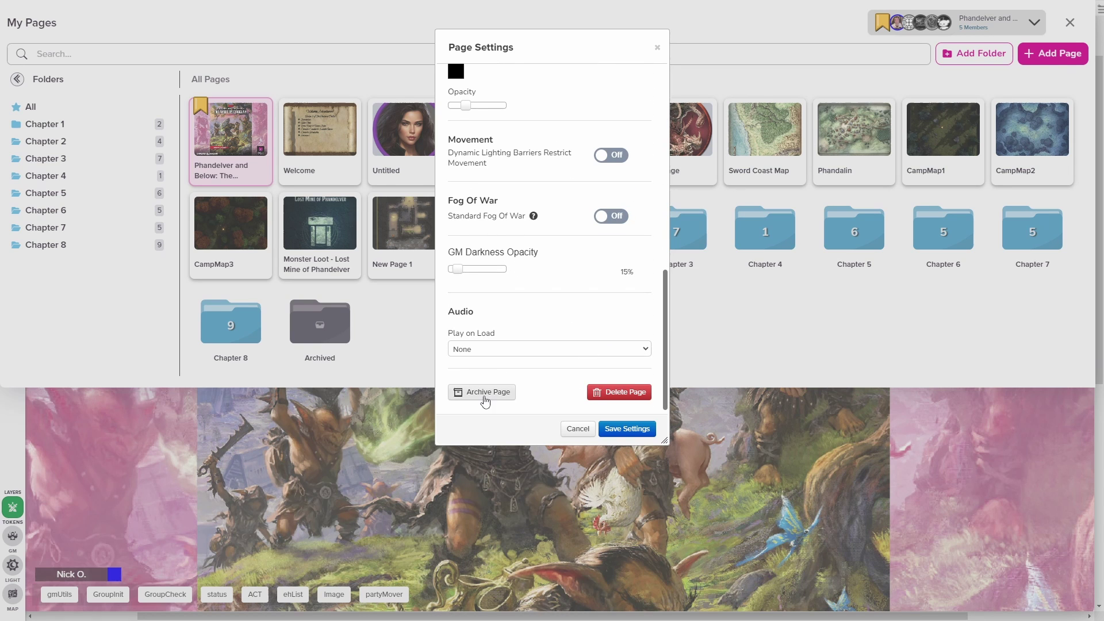
click(488, 401)
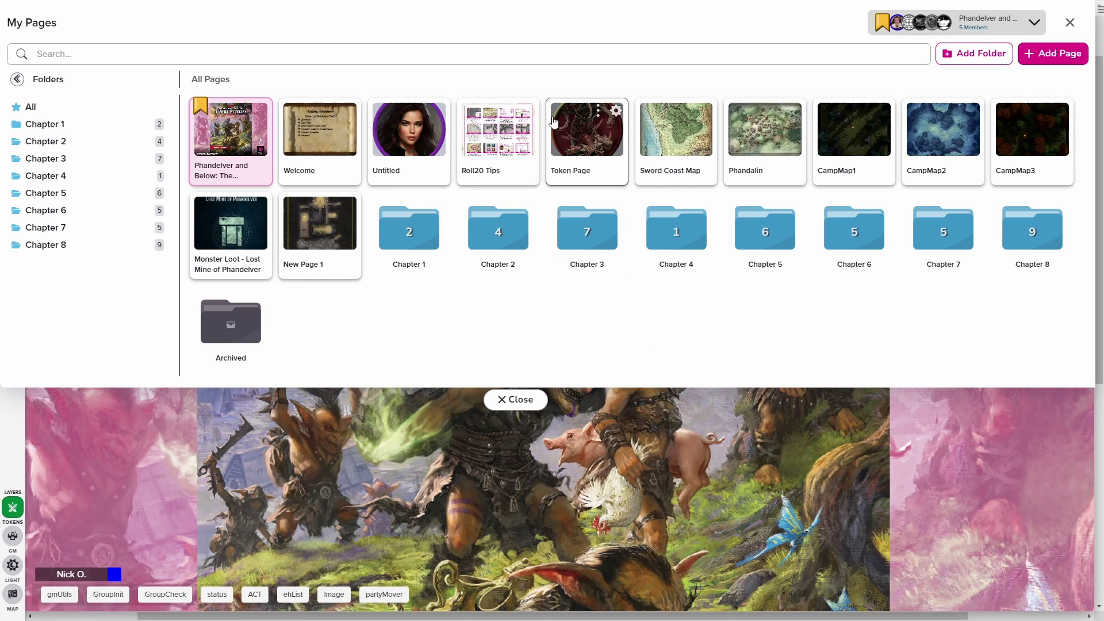
click(529, 111)
scroll(514, 230, down, 8)
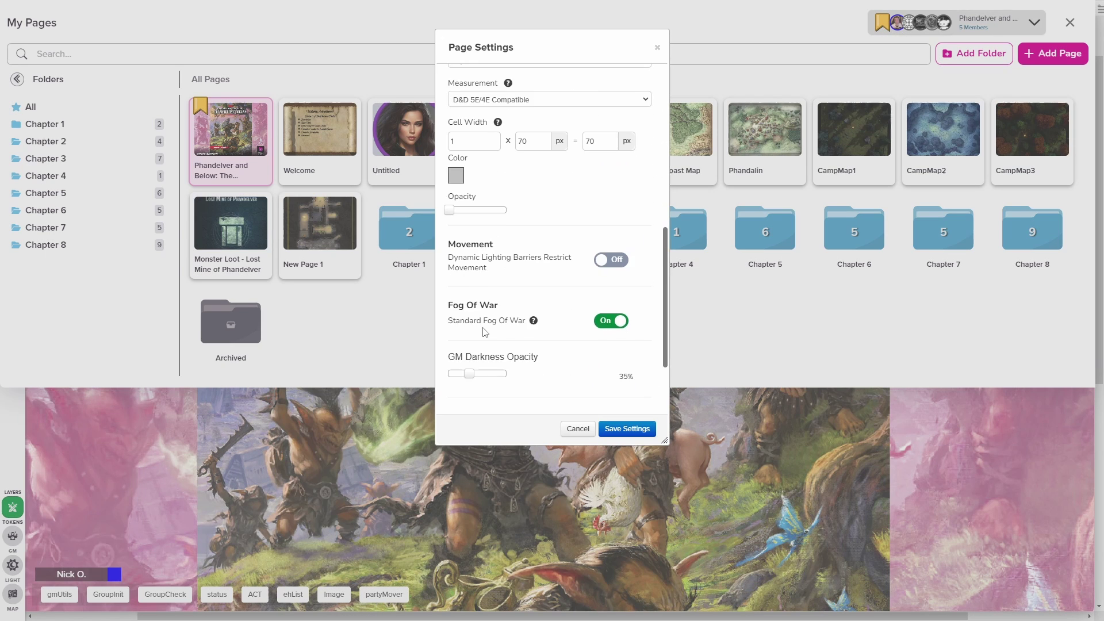
click(491, 391)
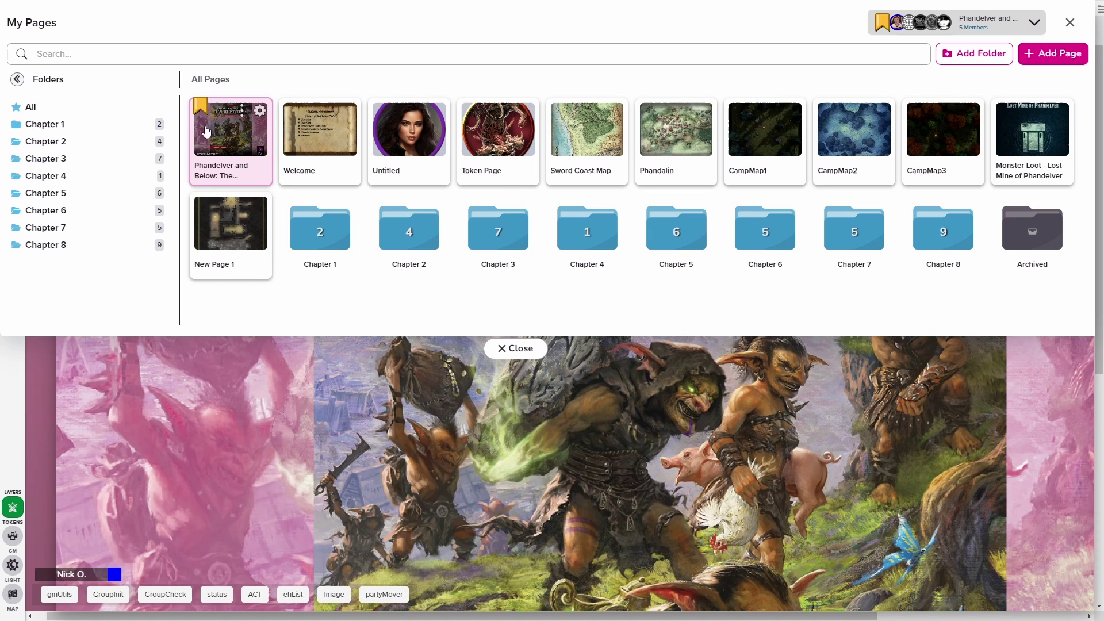
Move the whole party to the Welcome page, and from there on to CampMap1.
drag(203, 109, 299, 137)
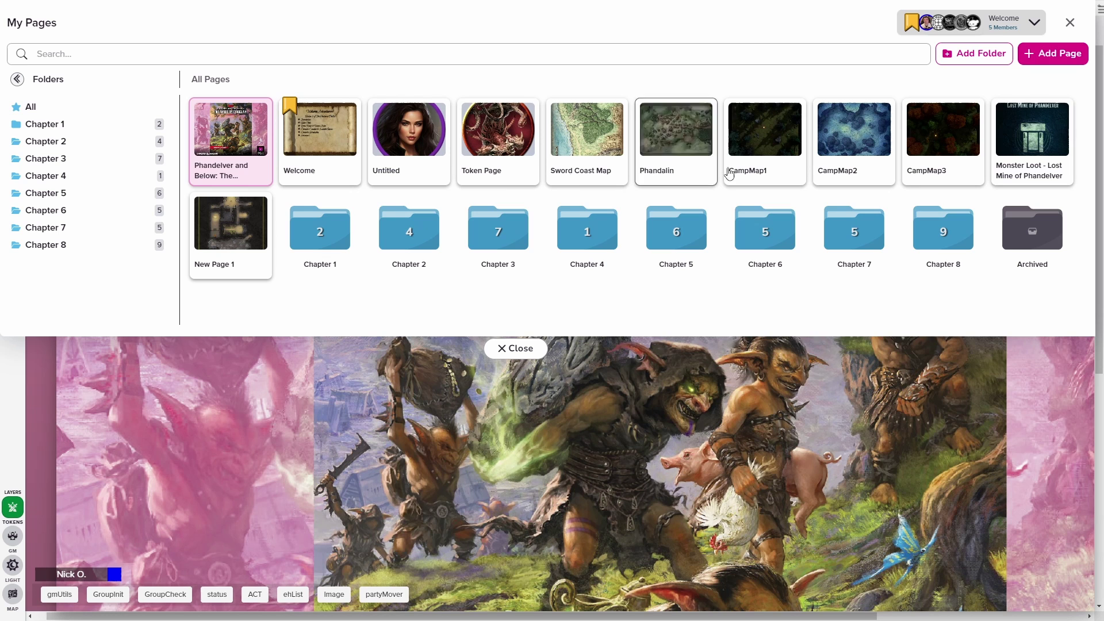
click(1035, 23)
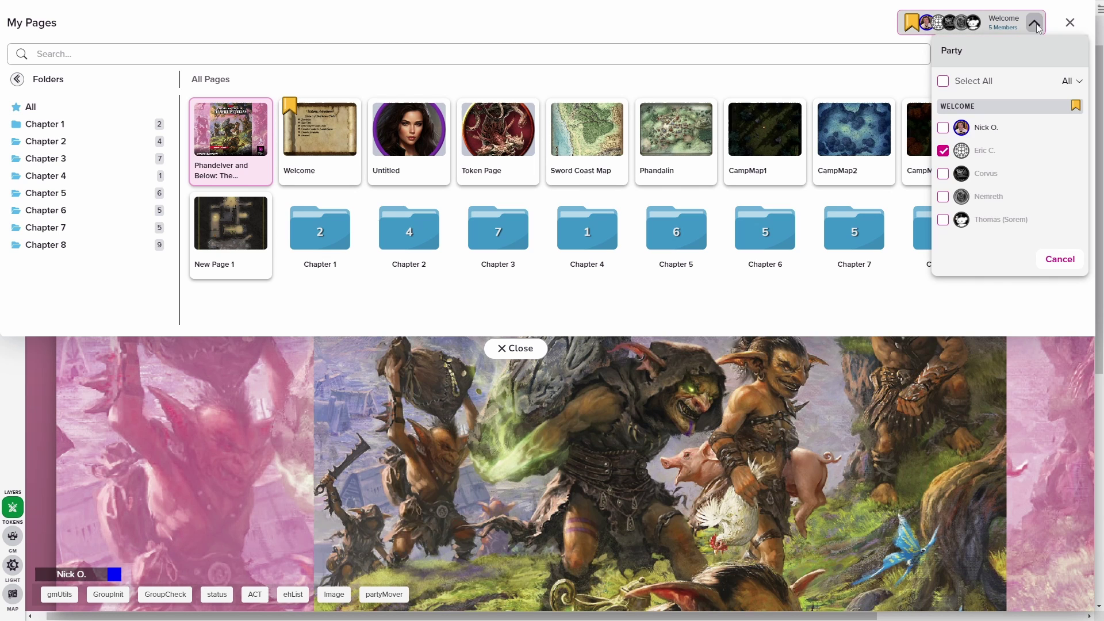
click(1036, 24)
drag(911, 23, 750, 132)
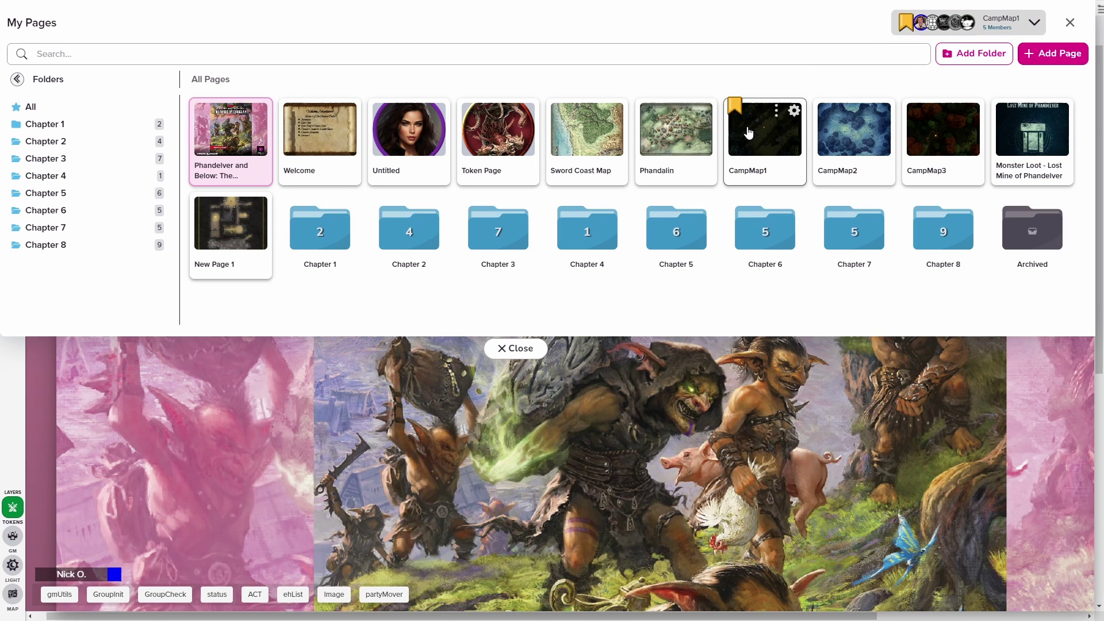
Split the second player in the party list from the group and place them alone on CampMap2.
click(1038, 22)
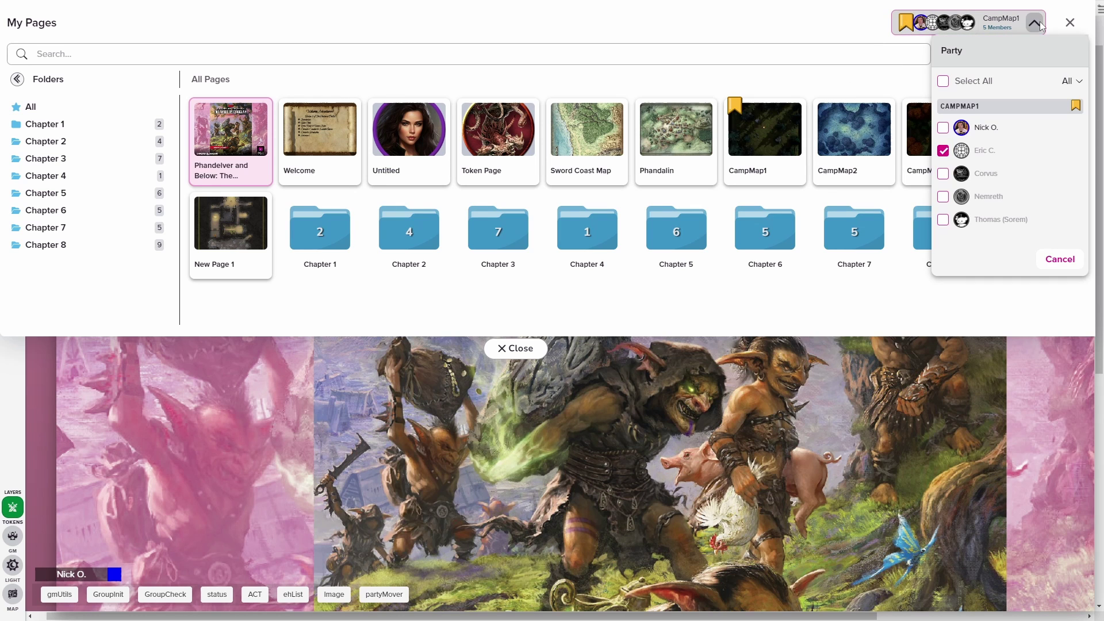
click(996, 148)
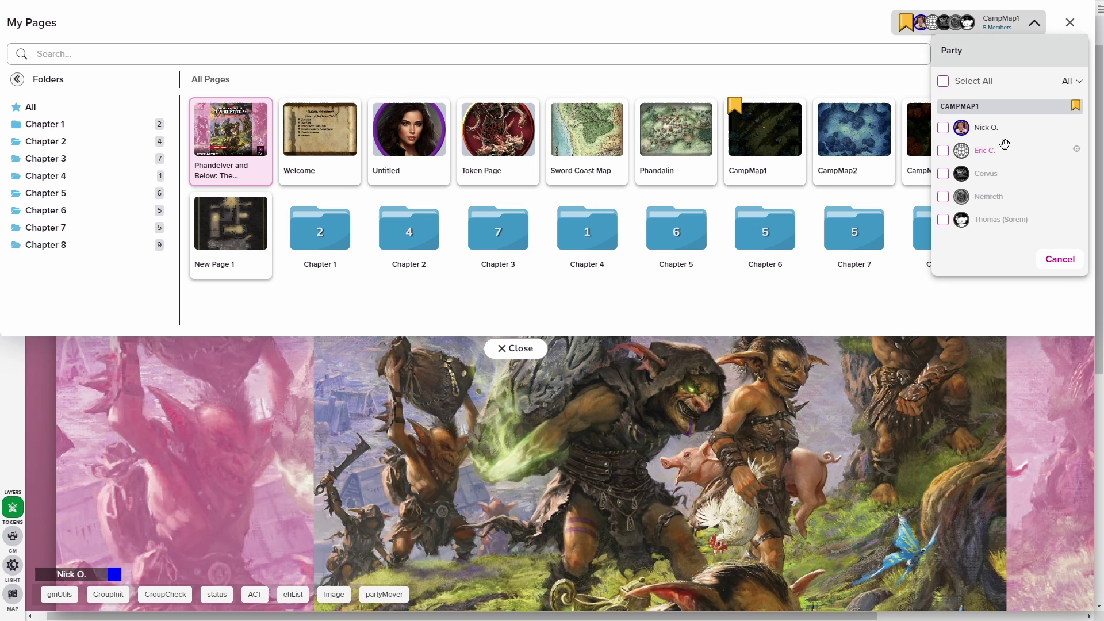
click(944, 153)
drag(961, 150, 844, 134)
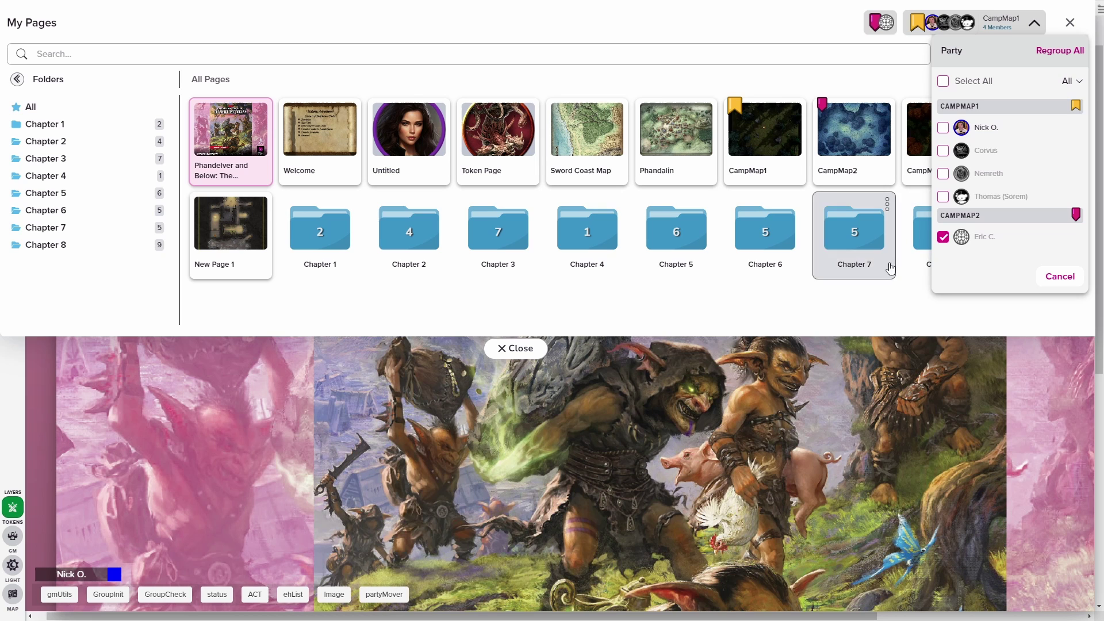
Select only the last two players grouped under CampMap1 and move them together to CampMap3.
click(944, 197)
click(943, 174)
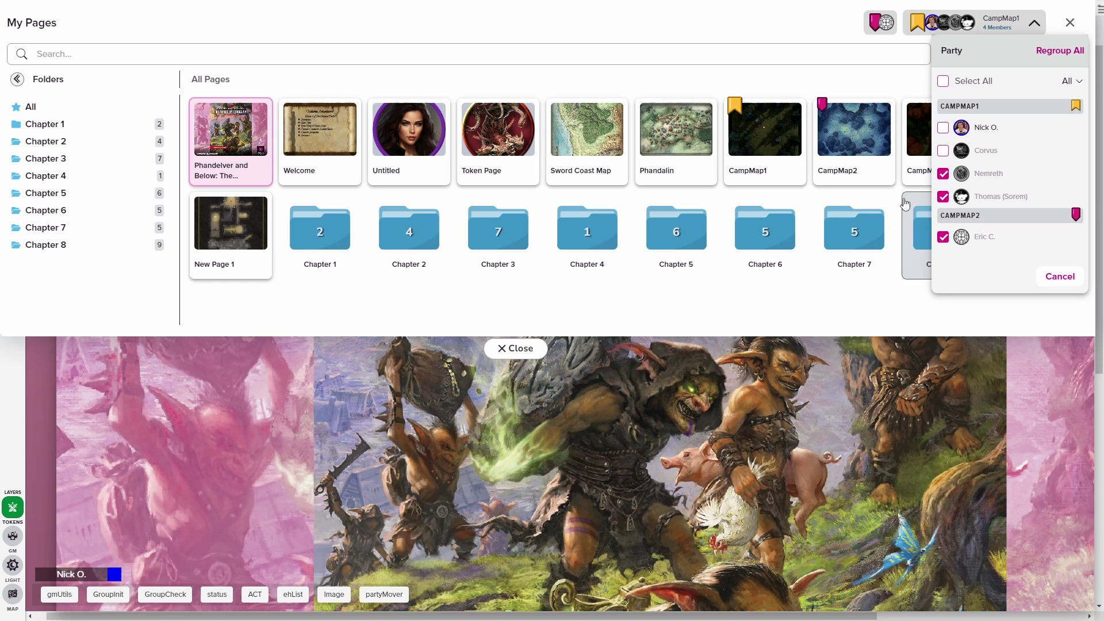
click(943, 237)
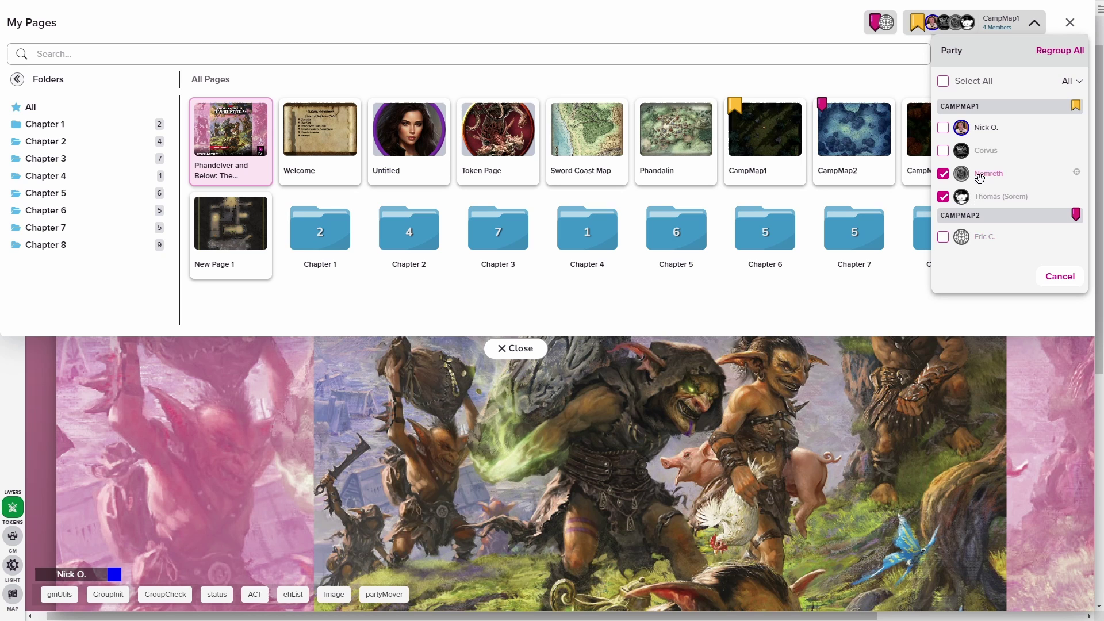
drag(979, 177, 940, 141)
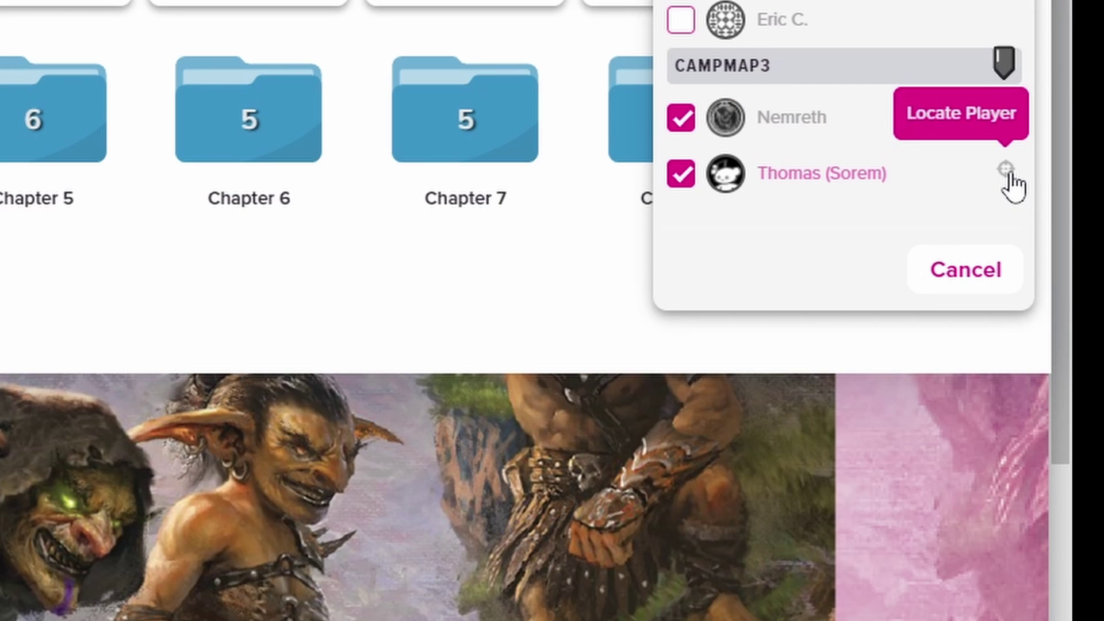
Locate the separated players on CampMap3 and CampMap2, and regroup the whole party on CampMap1.
click(1007, 174)
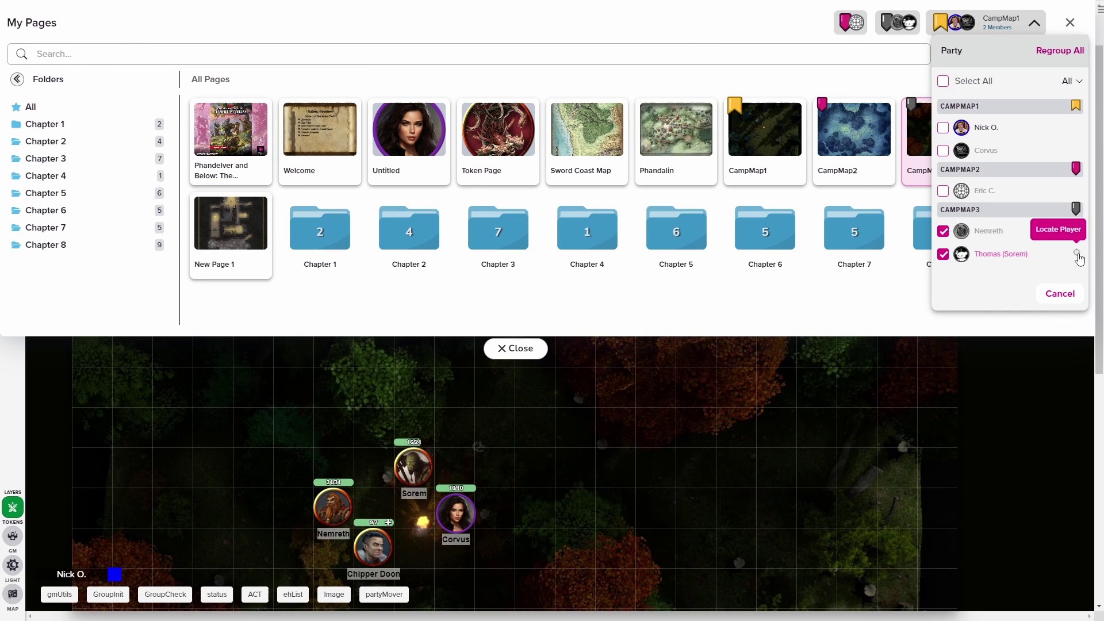
click(1076, 192)
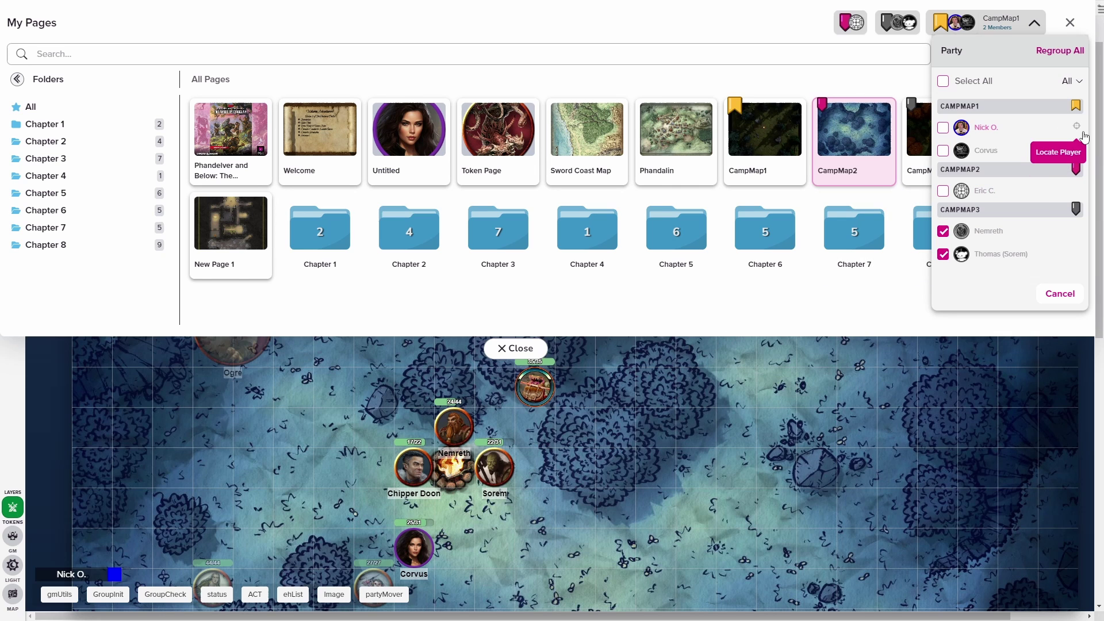
click(1068, 51)
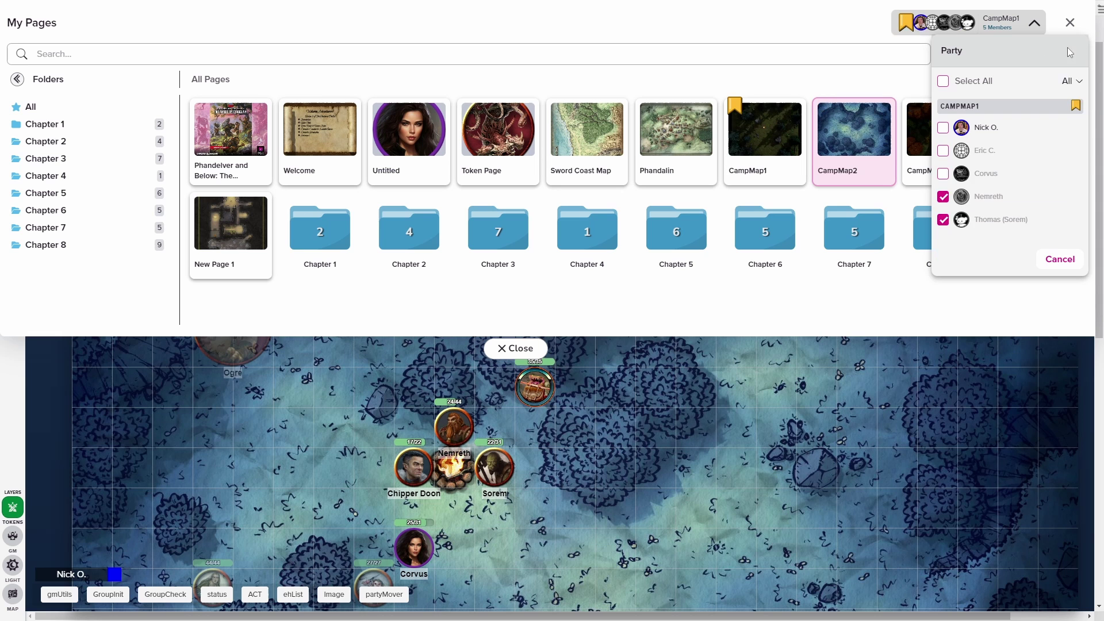
Move the whole party to The Nematode page in the Chapter 8 folder.
mouse_move(744, 112)
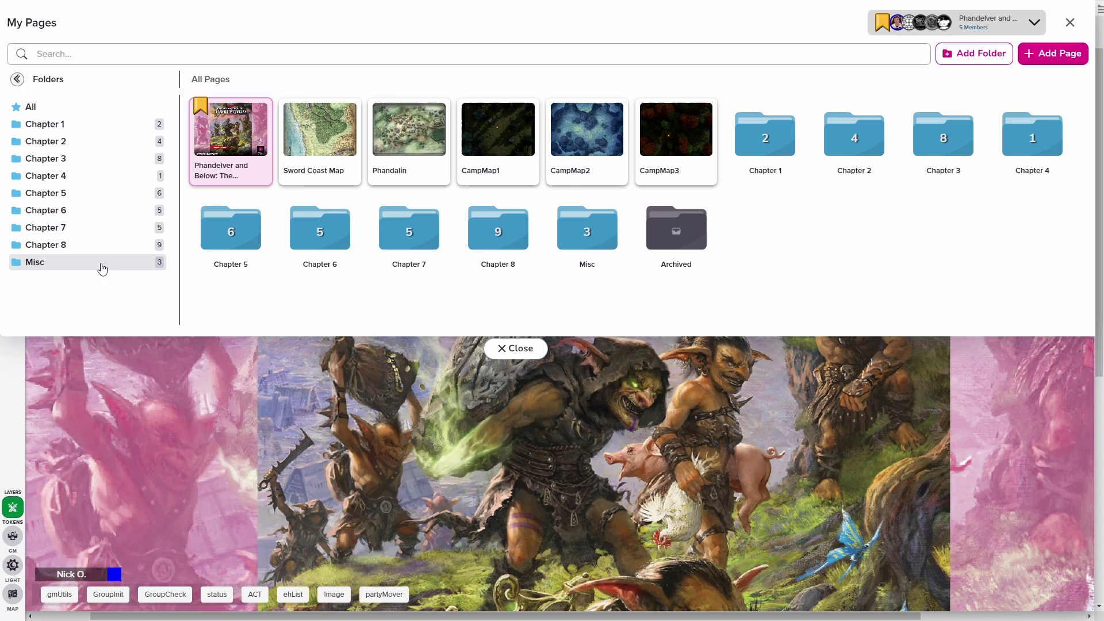
click(82, 246)
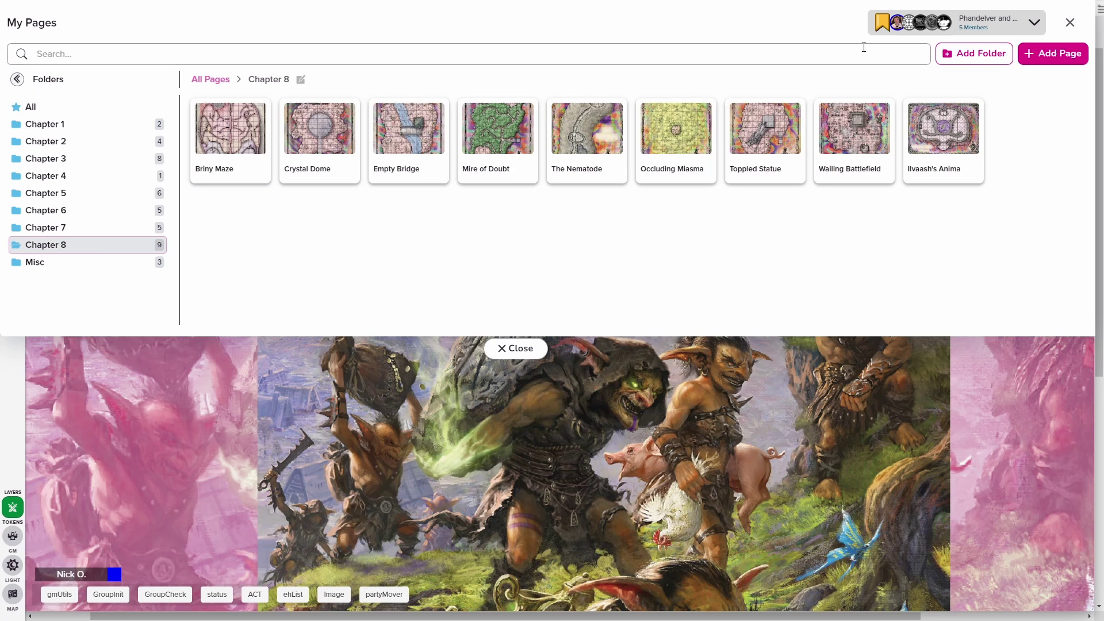
drag(886, 23, 575, 150)
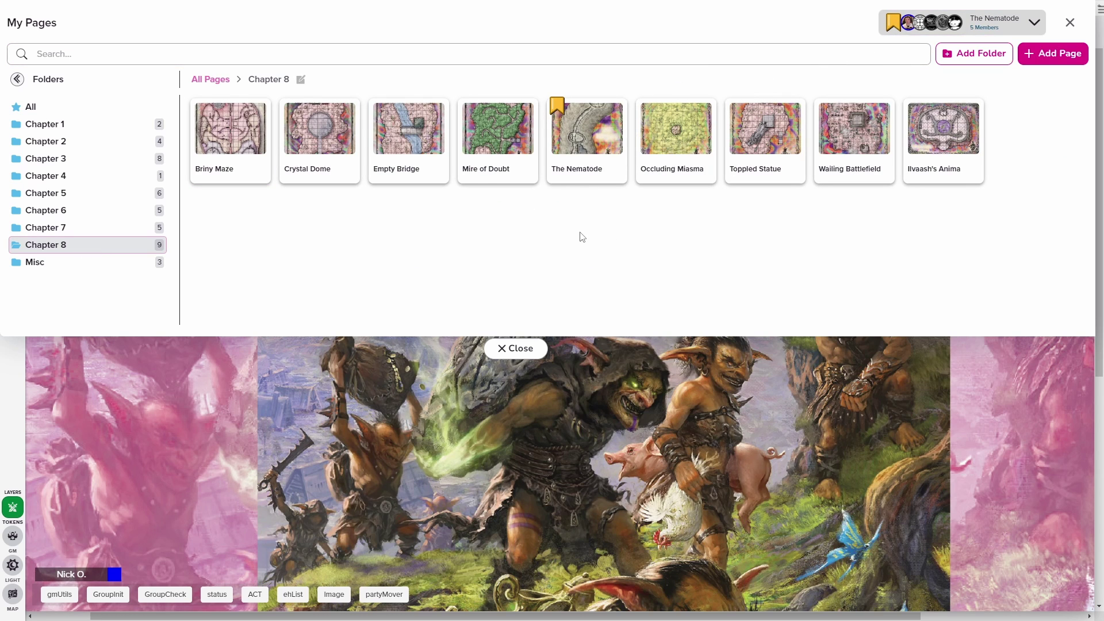
Search the pages for "gobl", and move the whole party to the Goblin Camp page before returning to all pages.
click(156, 49)
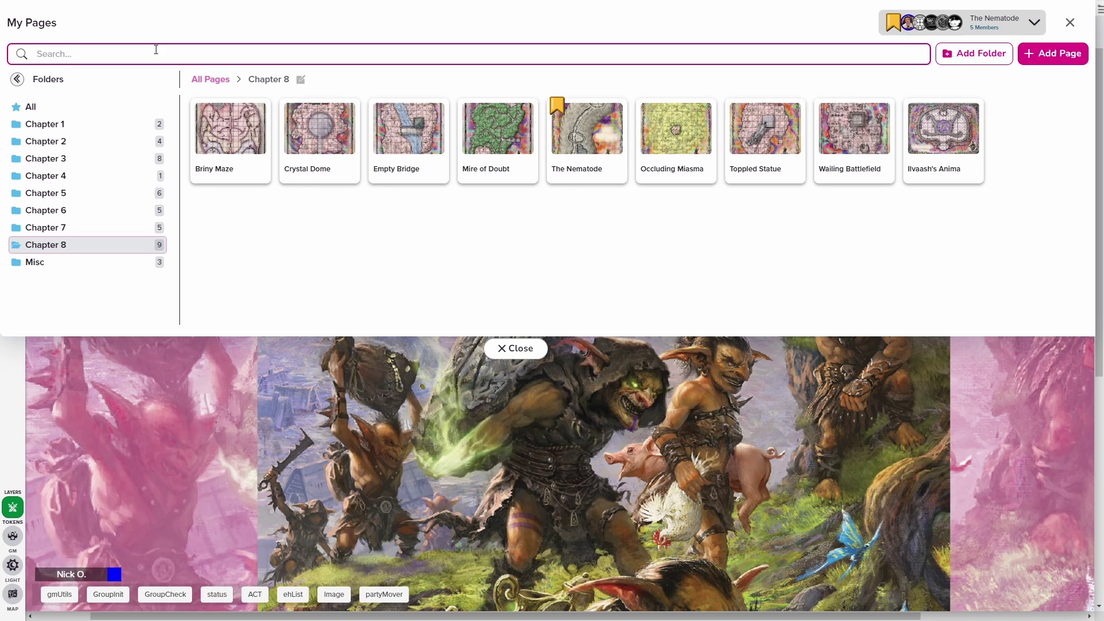
text(gobl)
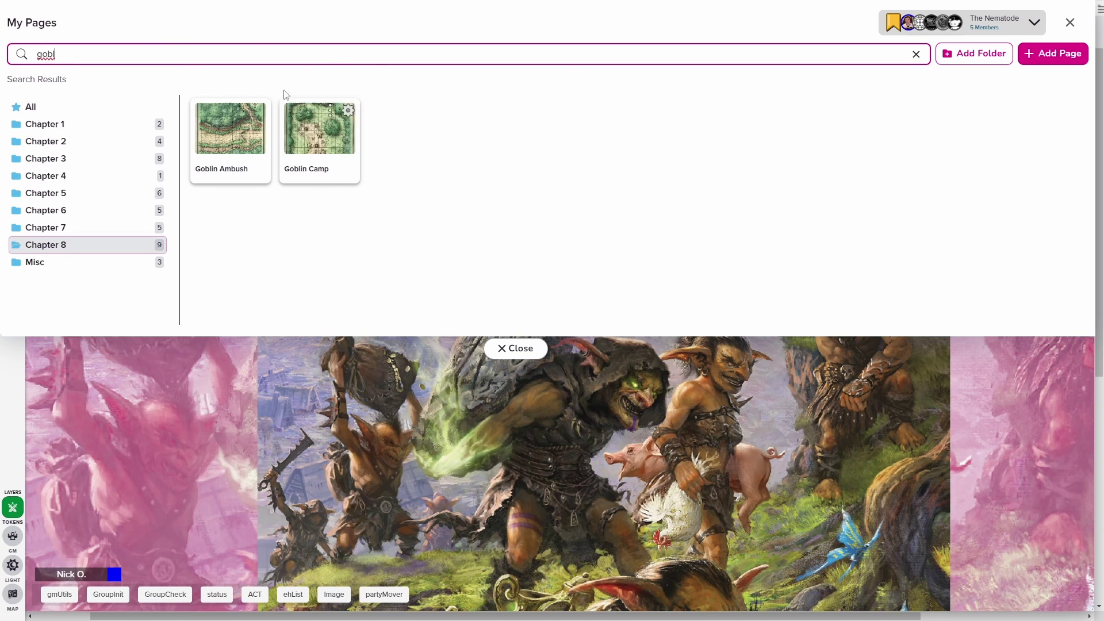
click(482, 114)
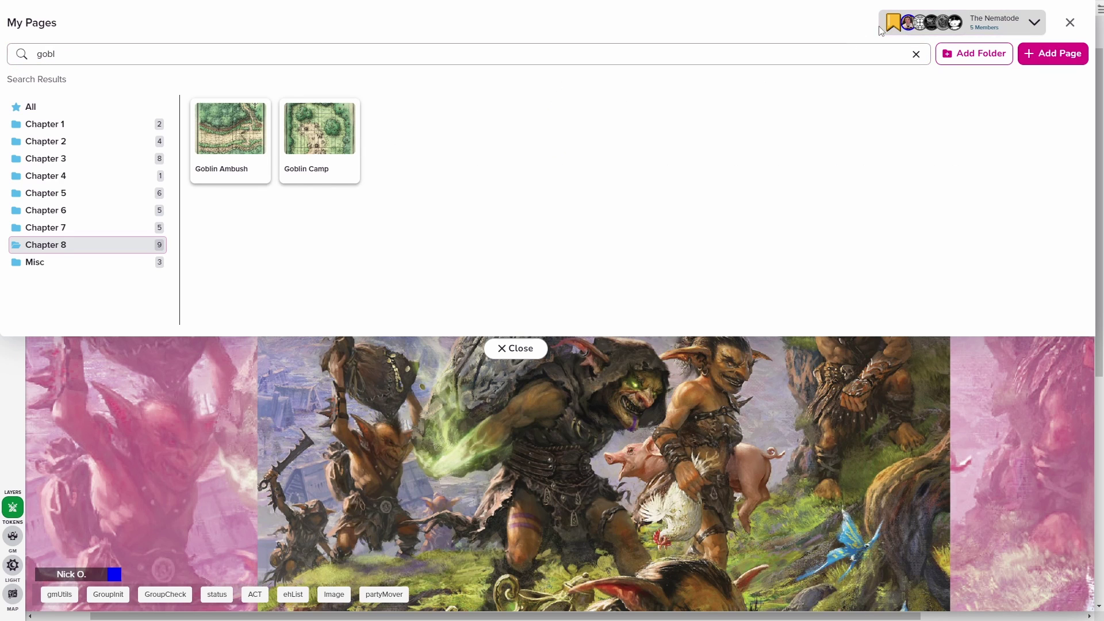
drag(907, 23, 320, 131)
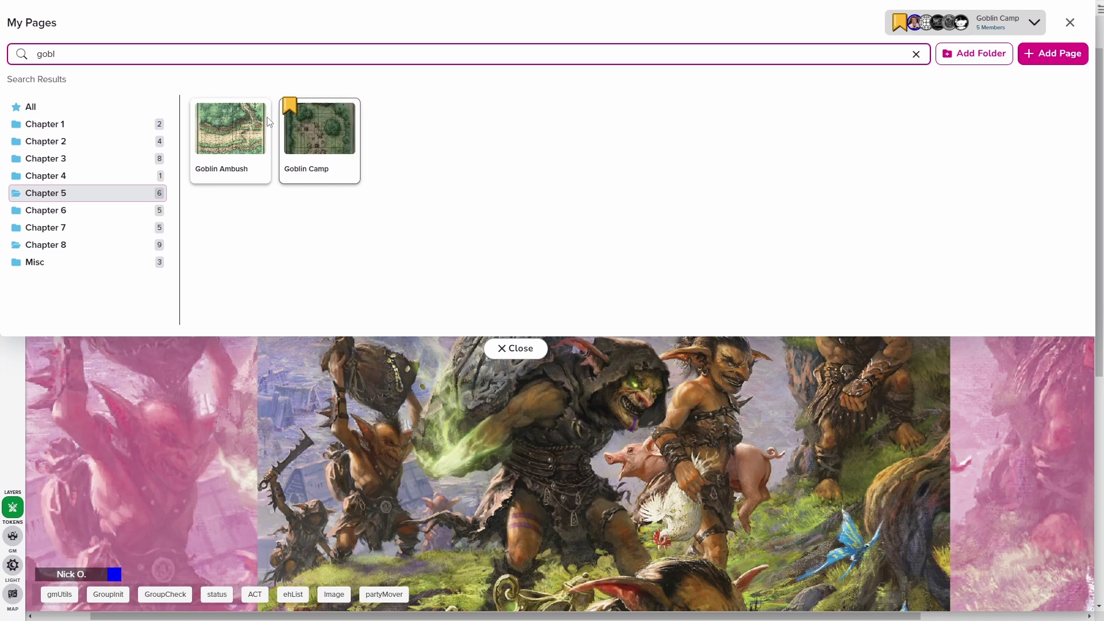
click(50, 110)
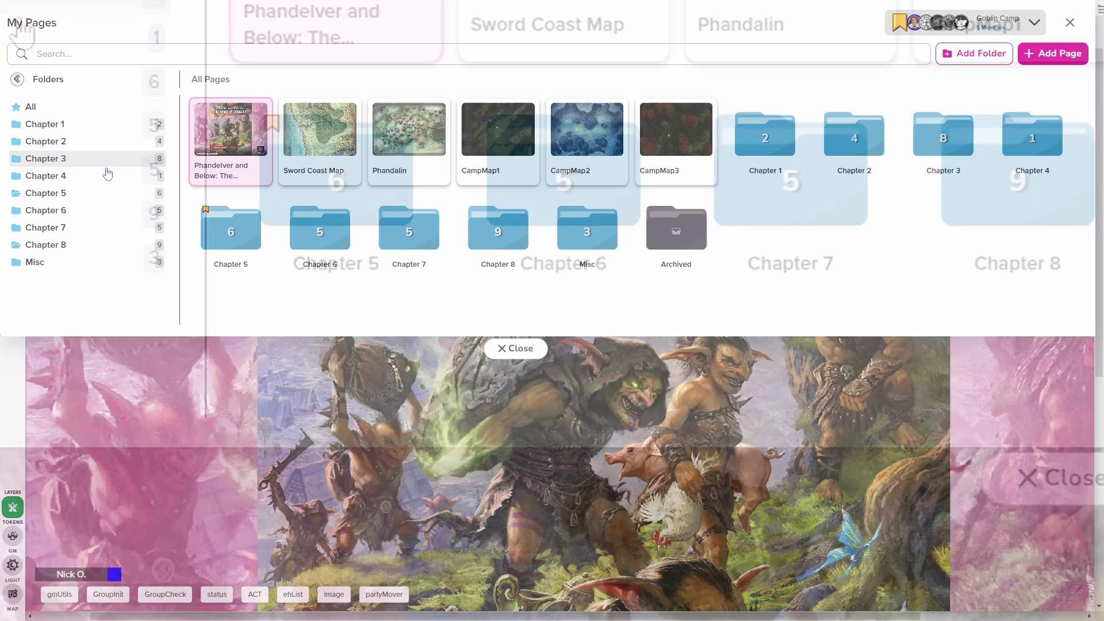